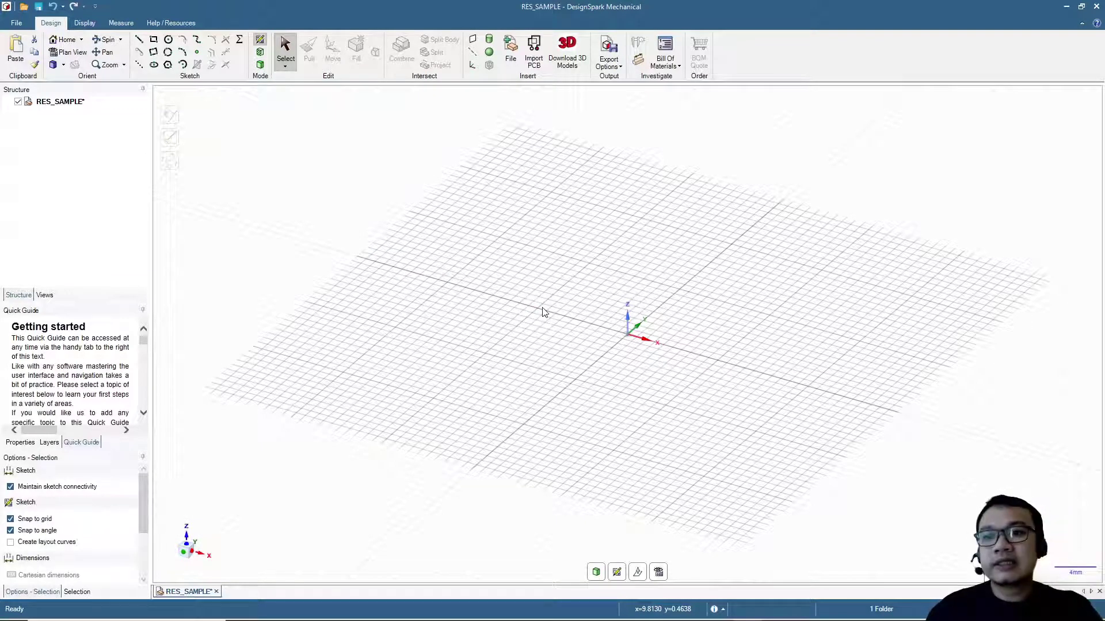
Step: Draw a 30 mm circle and a 25 mm circle, both centred on the origin
{"action": "left_click", "coordinate": [169, 41]}
{"action": "left_click", "coordinate": [629, 336]}
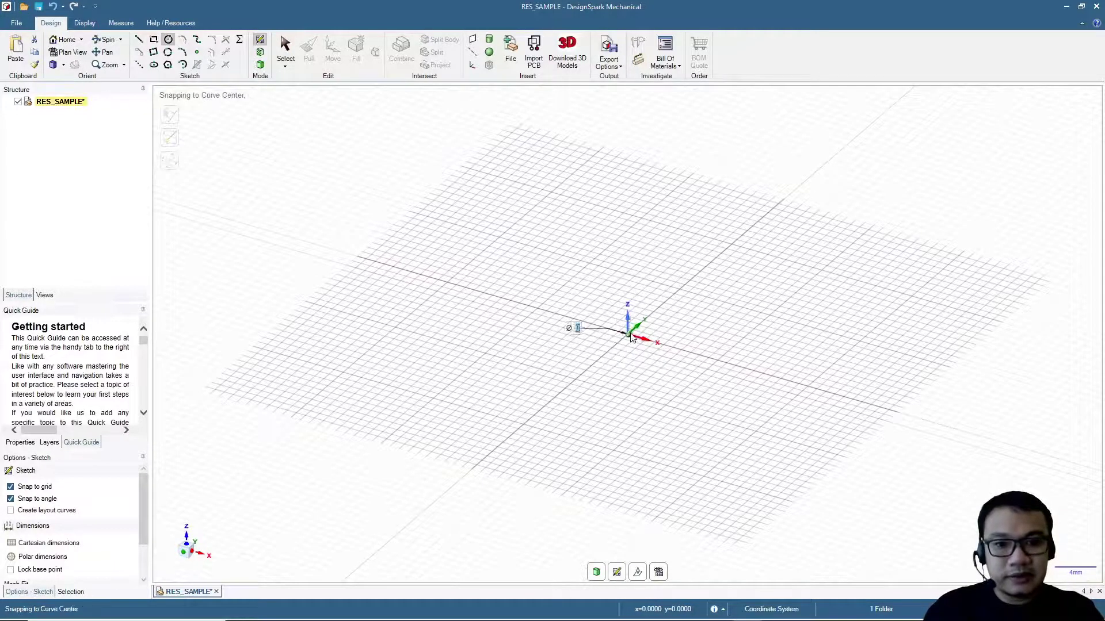
{"action": "type", "text": "30"}
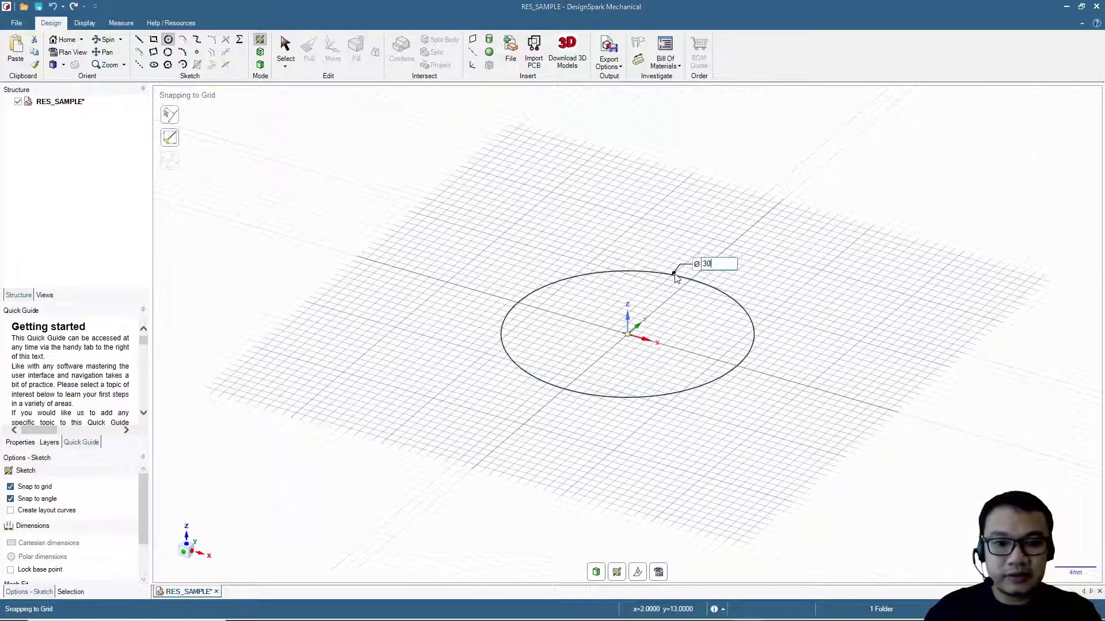
{"action": "key", "text": "Return"}
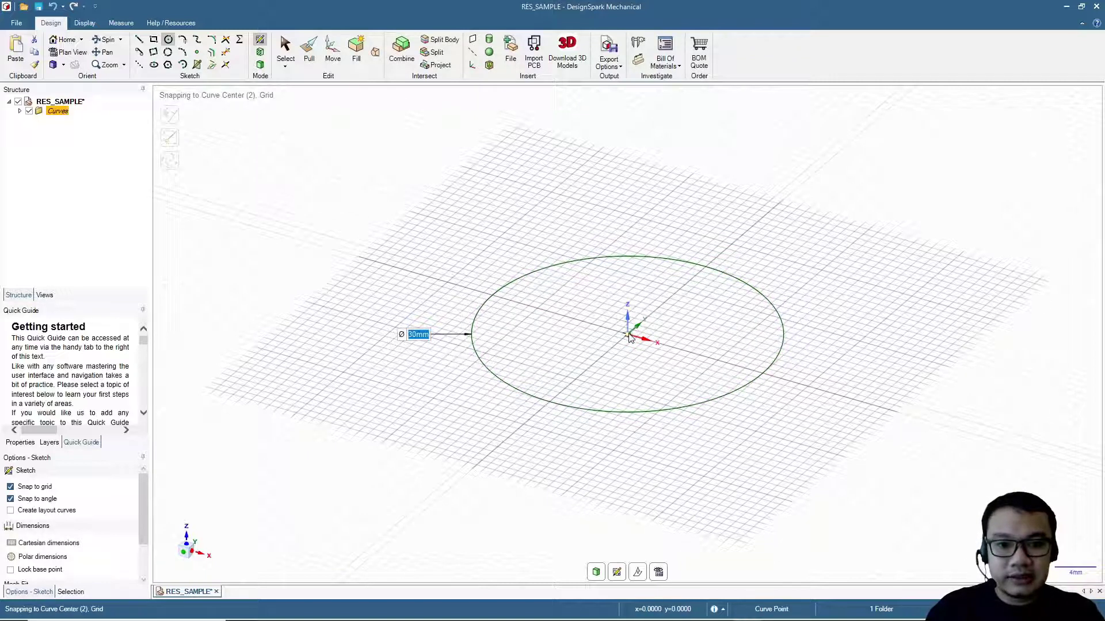
{"action": "left_click", "coordinate": [628, 335]}
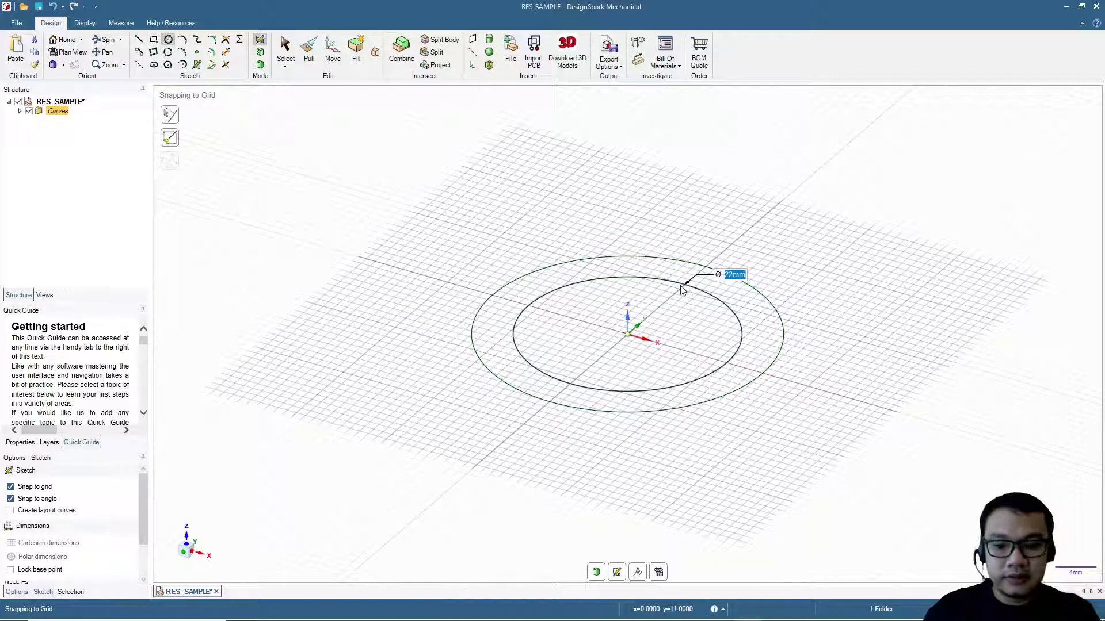
{"action": "type", "text": "25"}
{"action": "key", "text": "Return"}
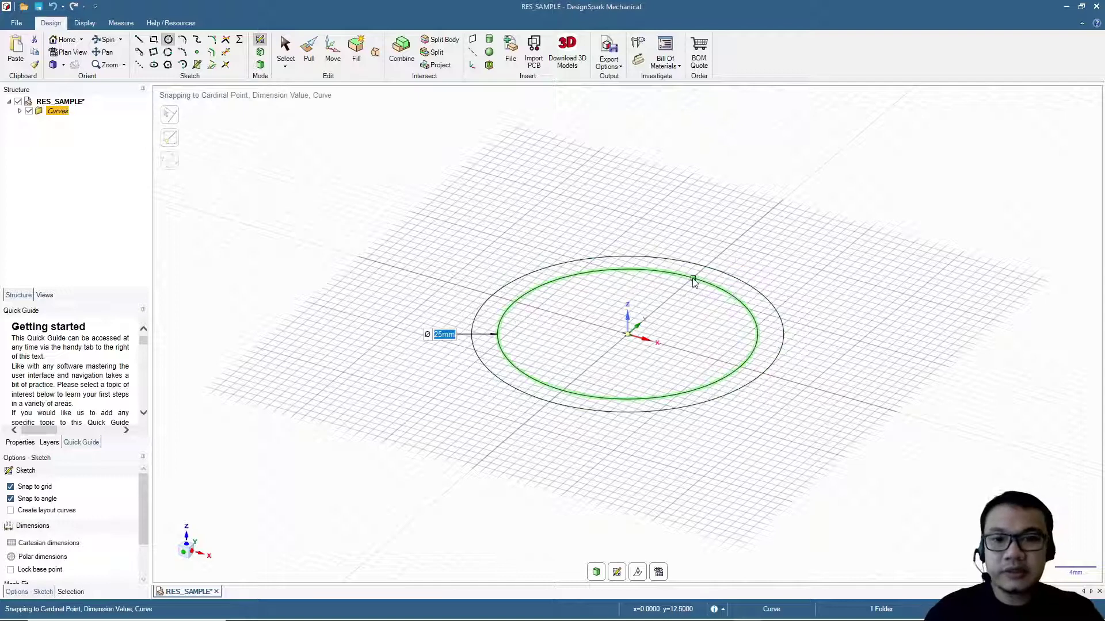
{"action": "left_click", "coordinate": [285, 51]}
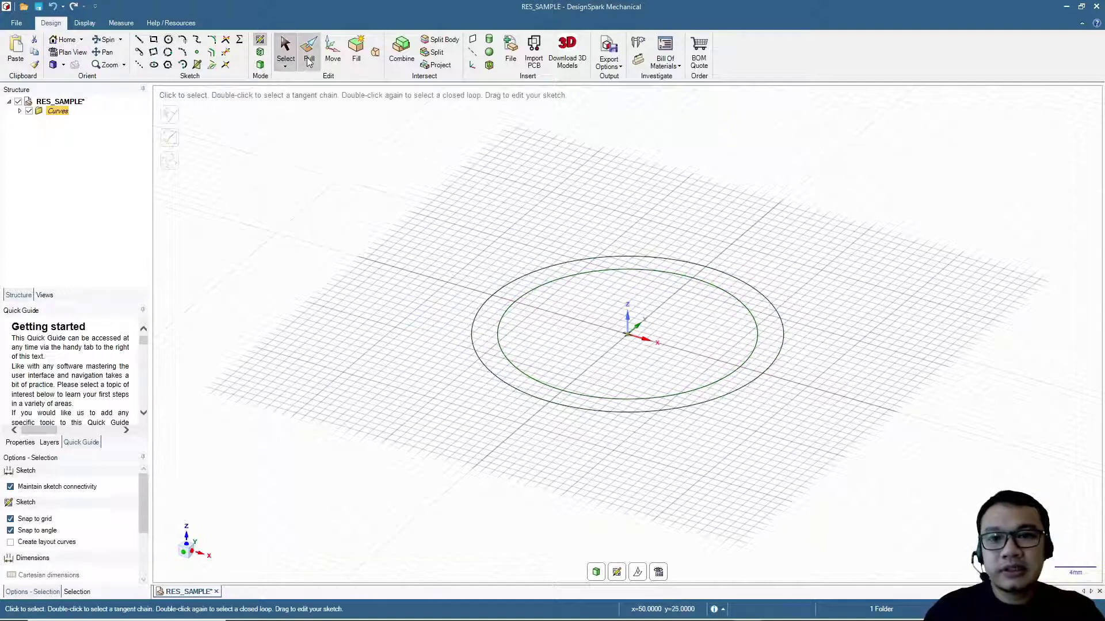
Step: Pull the ring face between the circles up 20 mm into a hollow tube
{"action": "left_click", "coordinate": [309, 53]}
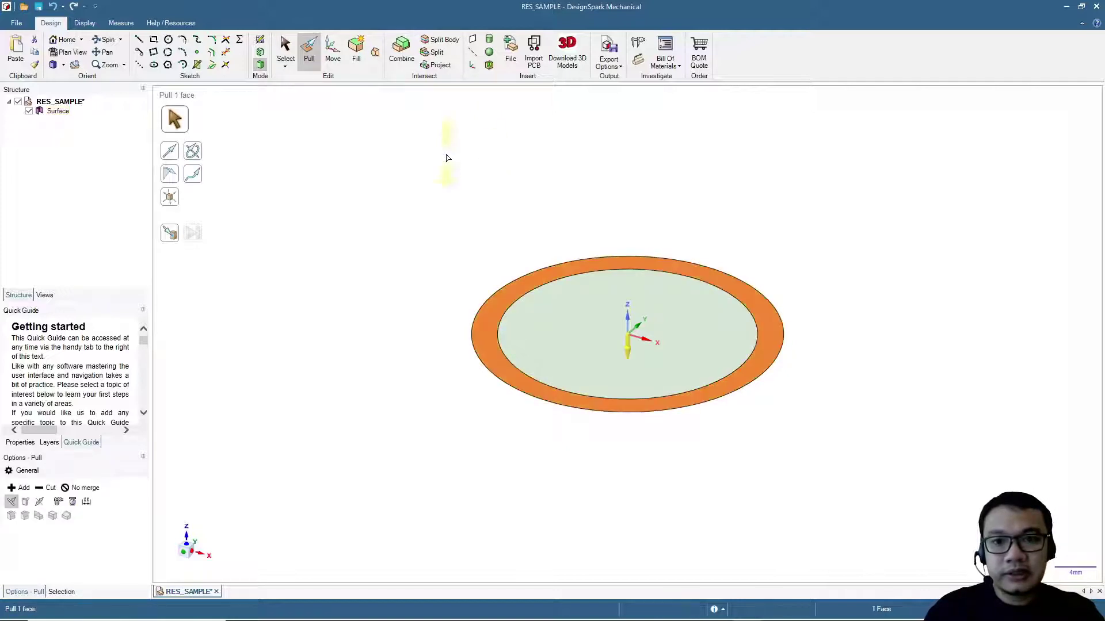
{"action": "left_click_drag", "start_coordinate": [515, 288], "coordinate": [520, 194]}
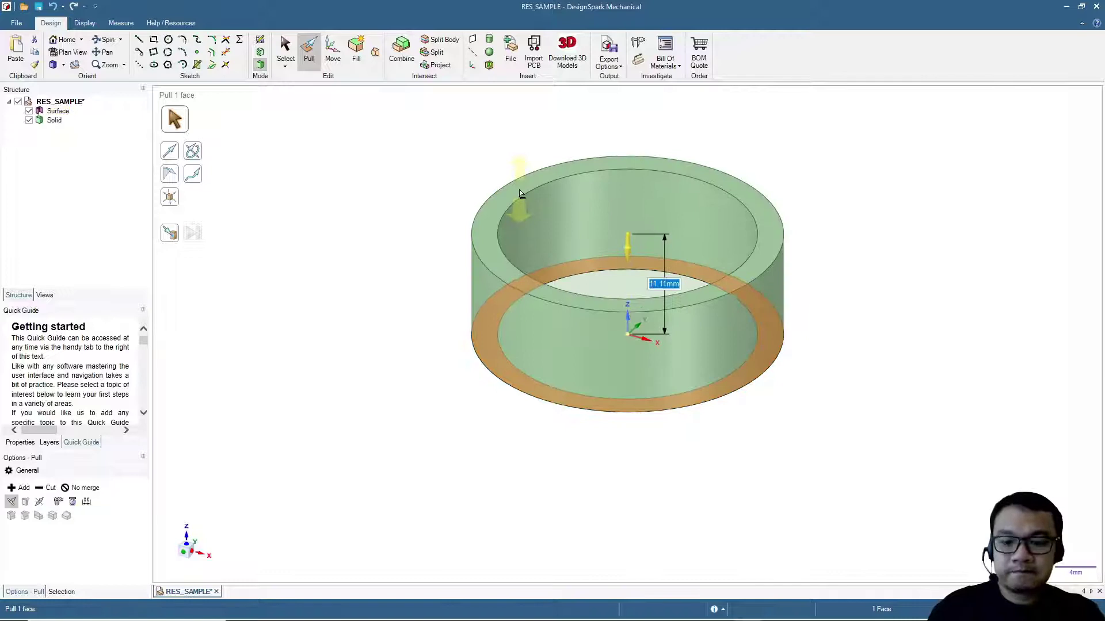
{"action": "type", "text": "20"}
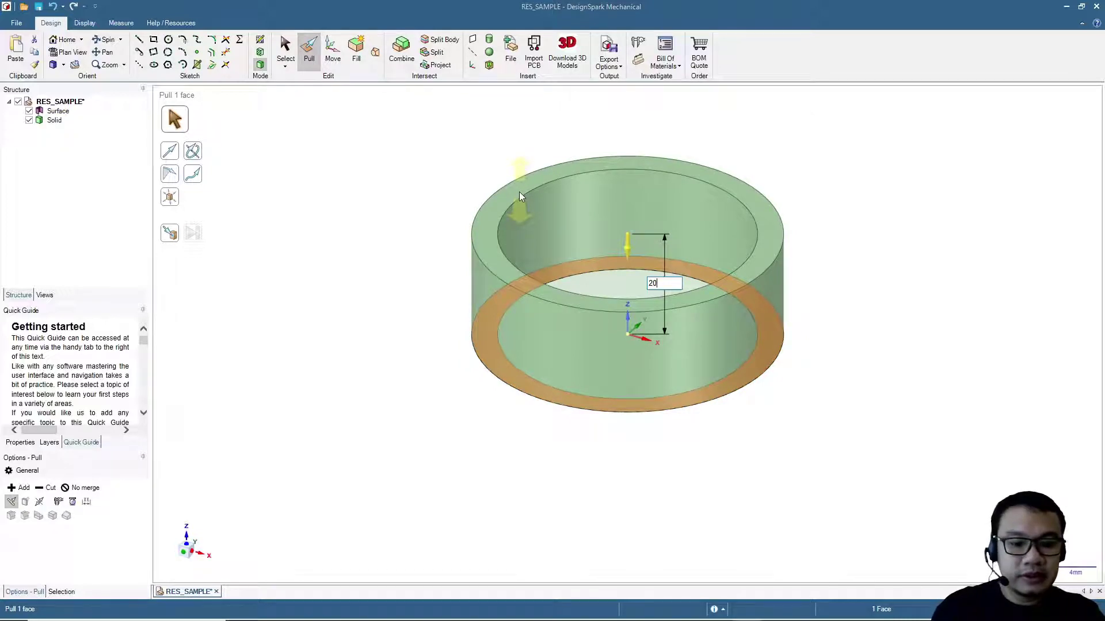
{"action": "key", "text": "Return"}
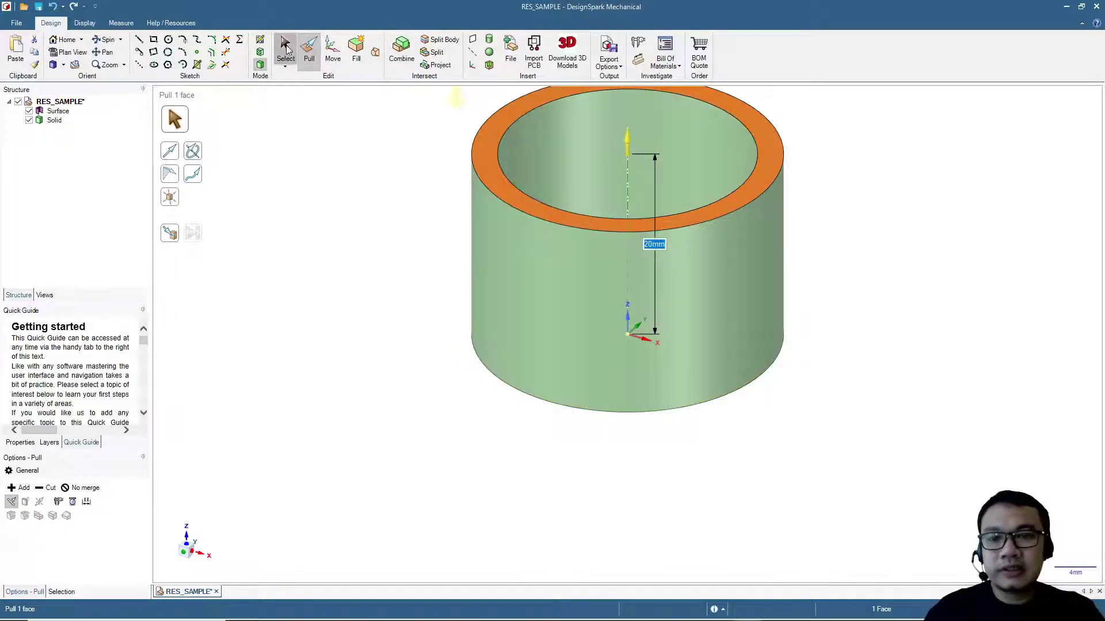
{"action": "left_click", "coordinate": [288, 50]}
Step: Reset to the home view and delete the leftover Surface body from the Structure tree
{"action": "left_click", "coordinate": [77, 44]}
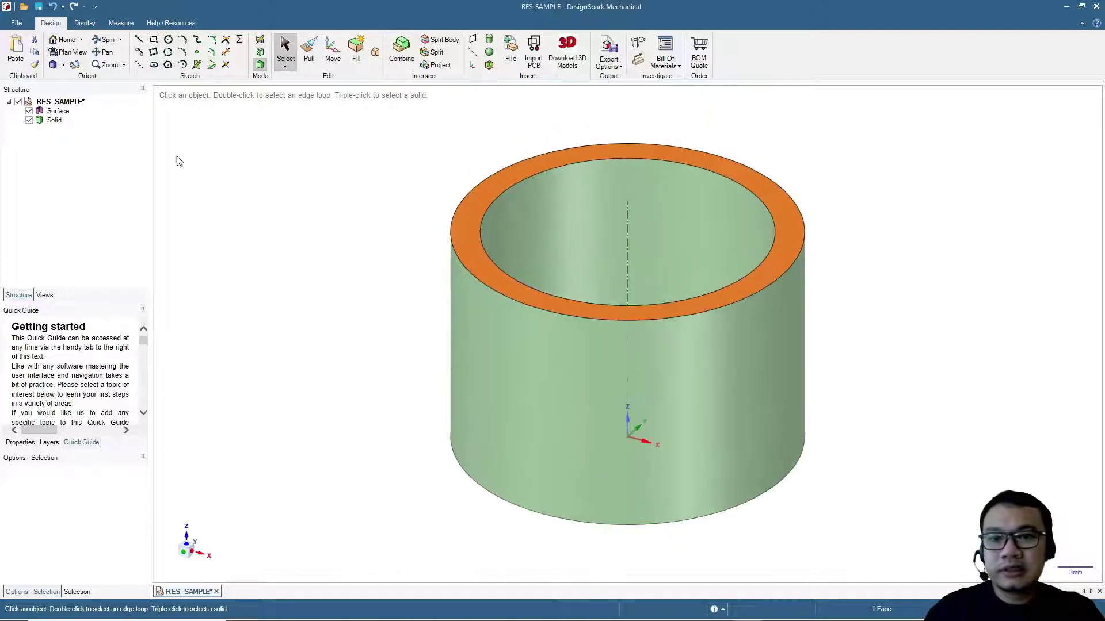
{"action": "left_click", "coordinate": [59, 111]}
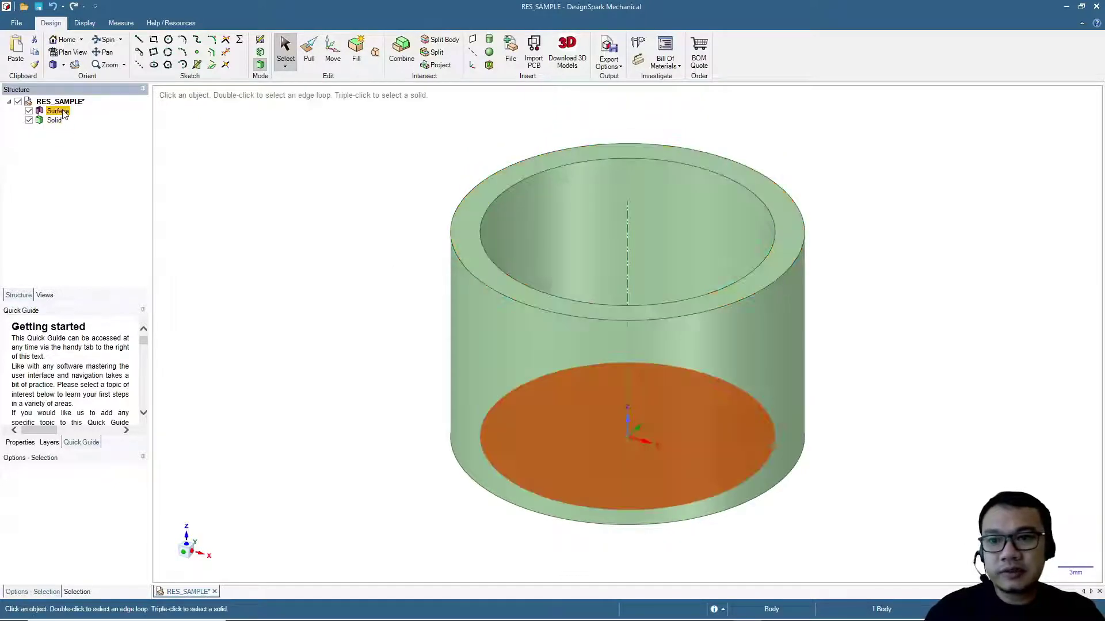
{"action": "key", "text": "Delete"}
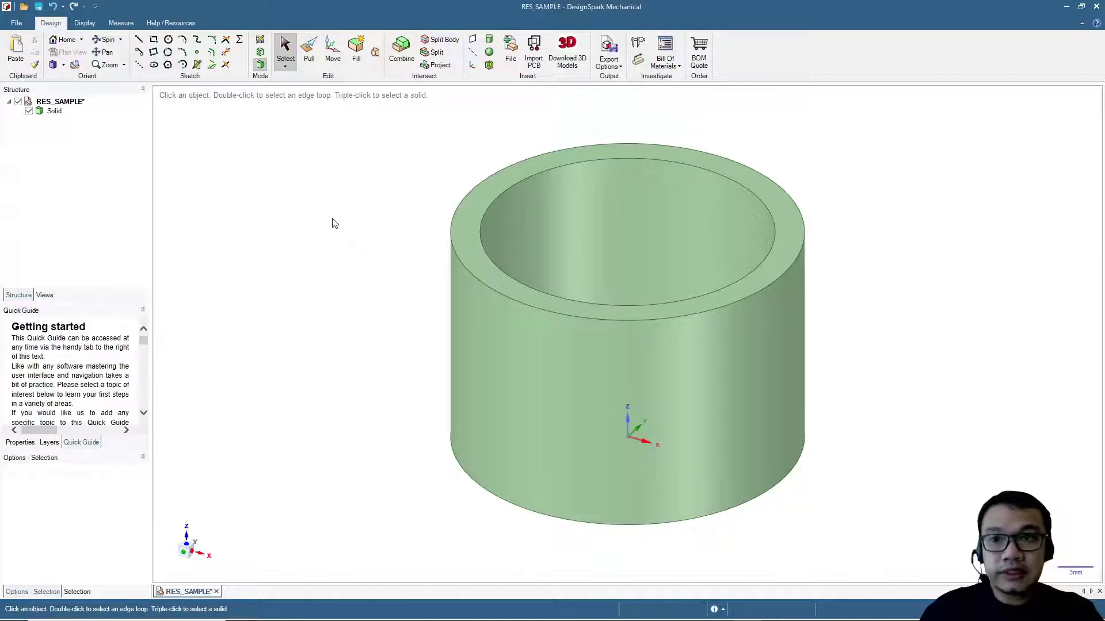
Step: Accept the Coarse STL resolution in DesignSpark Options
{"action": "left_click", "coordinate": [16, 23]}
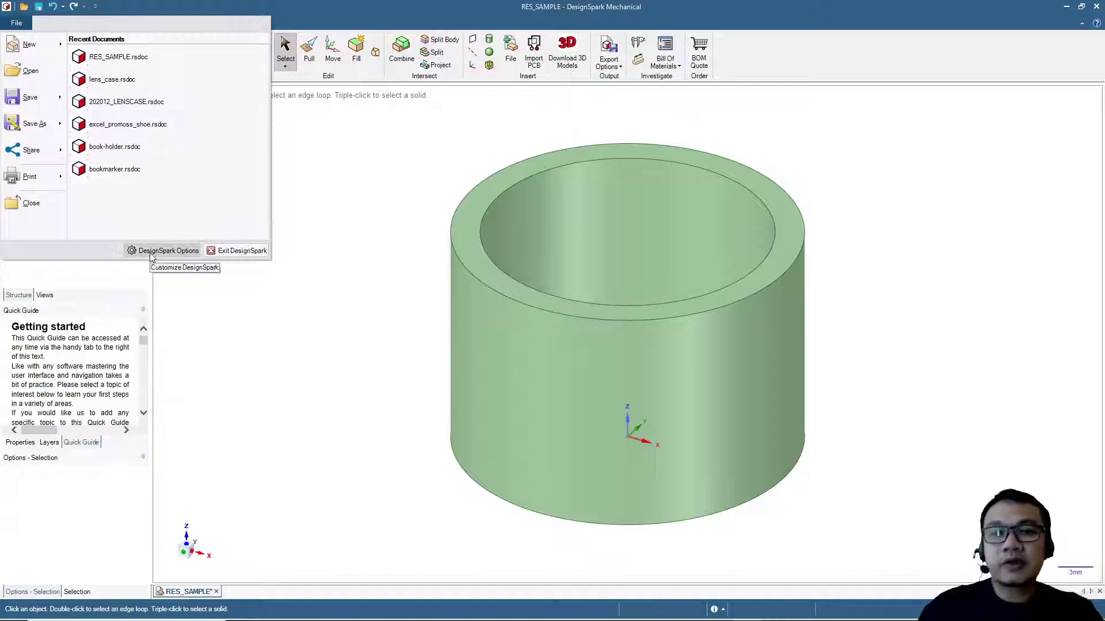
{"action": "left_click", "coordinate": [152, 251]}
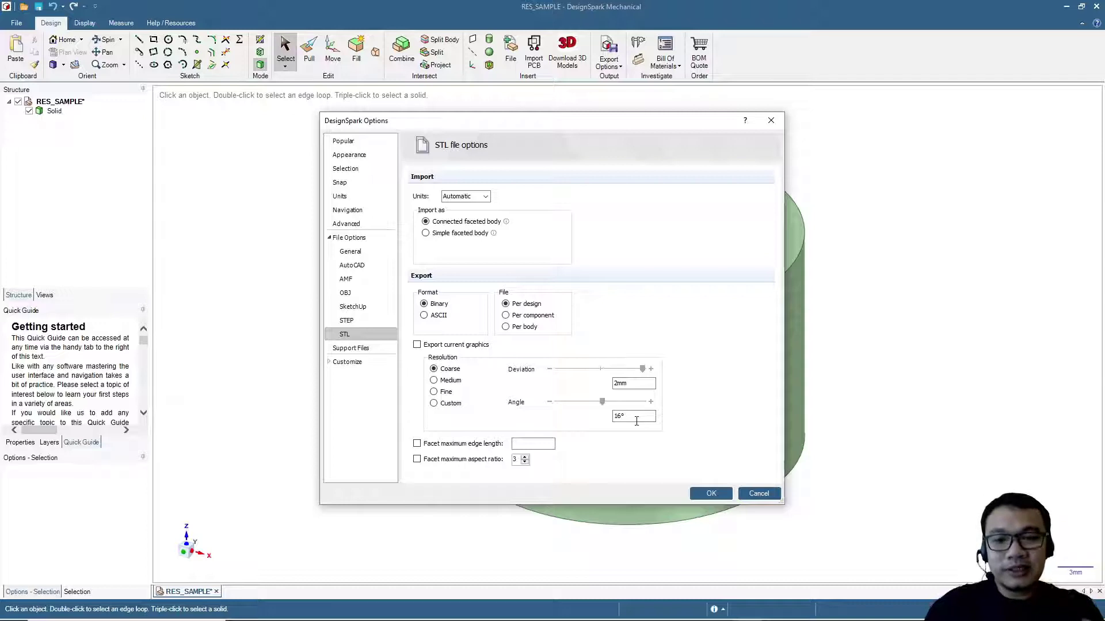
{"action": "left_click", "coordinate": [709, 496]}
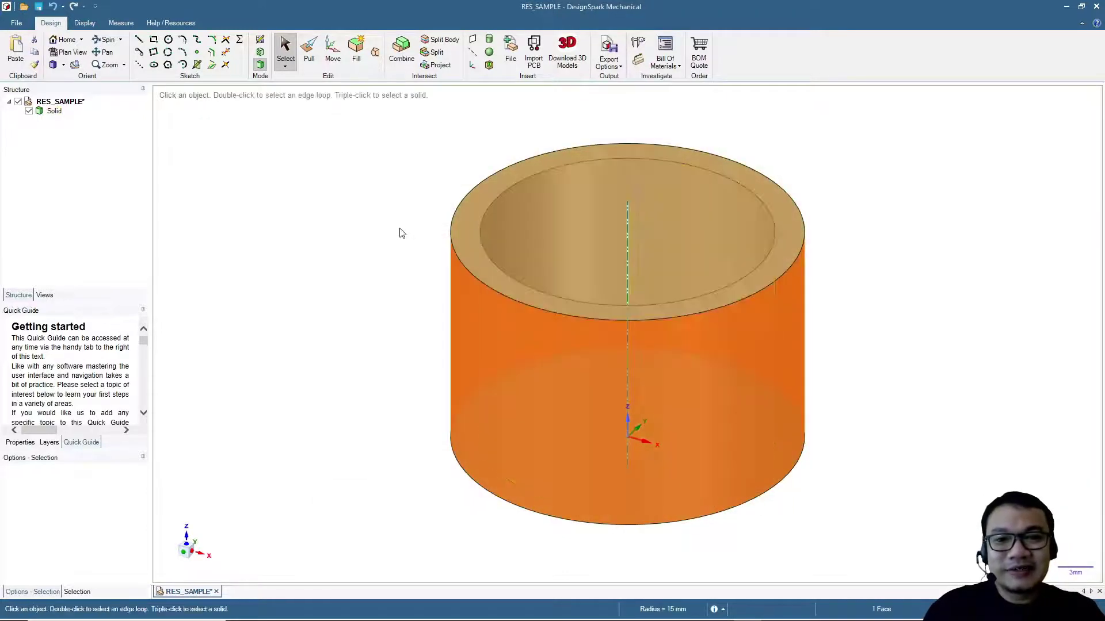
Step: Export the ring as a 3D Print STL named RES_SAMPLE_COARSE
{"action": "left_click", "coordinate": [609, 57]}
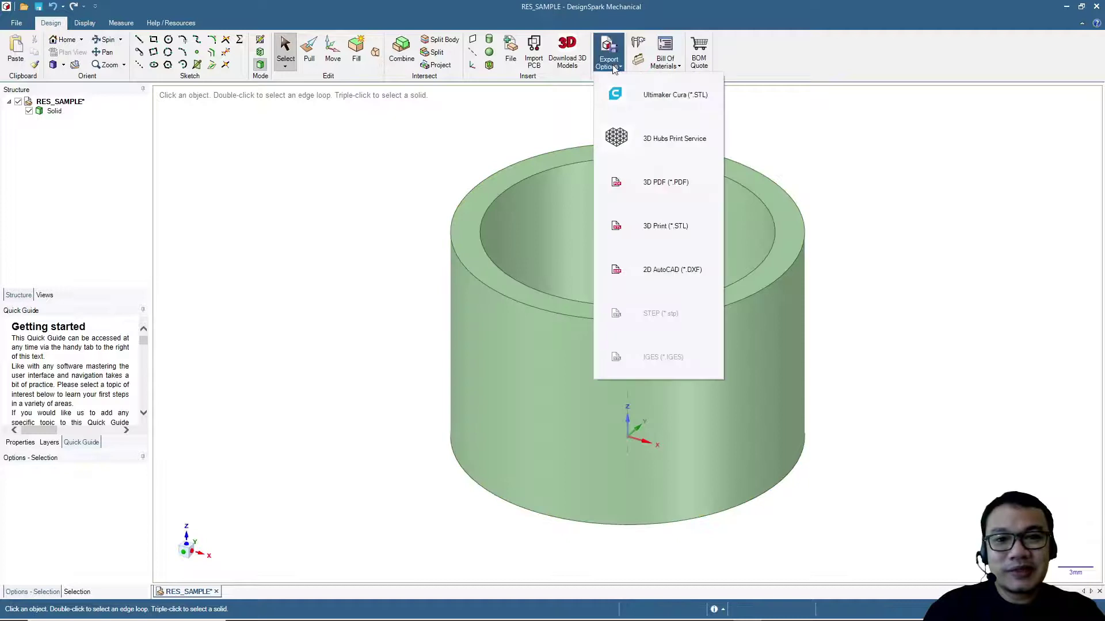
{"action": "left_click", "coordinate": [659, 222]}
{"action": "left_click", "coordinate": [515, 302]}
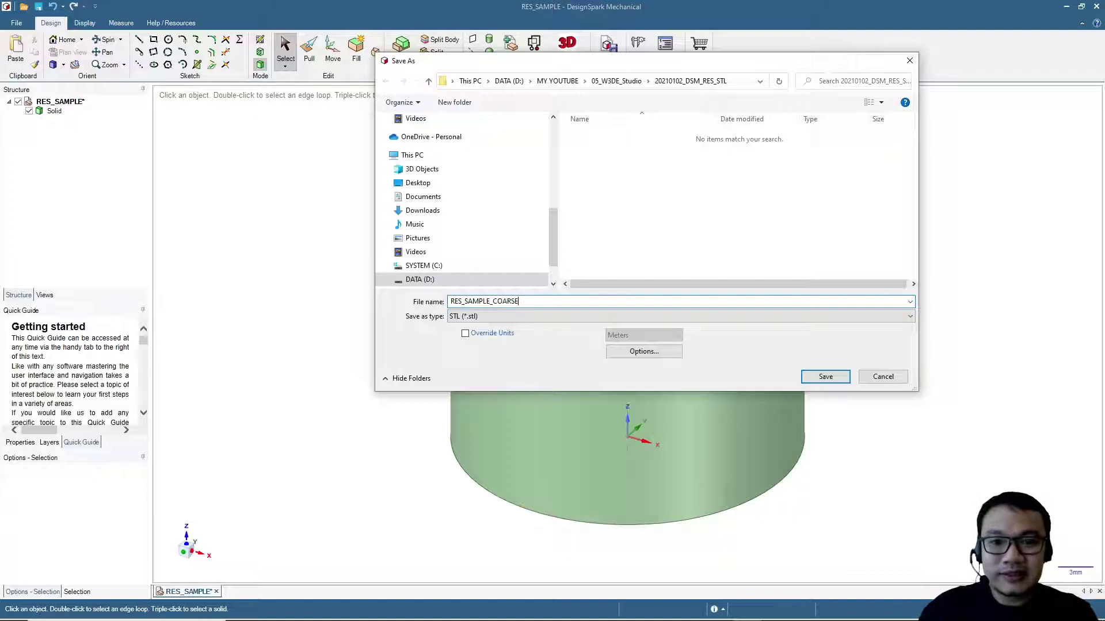
{"action": "left_click", "coordinate": [825, 377]}
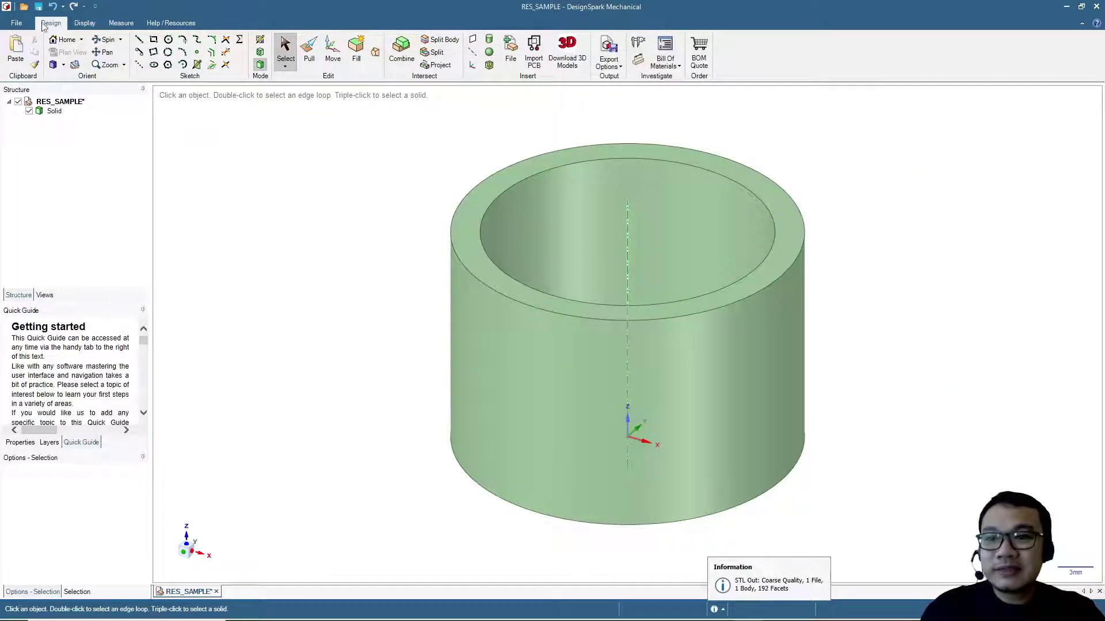
Step: Change the STL export resolution to Medium in DesignSpark Options
{"action": "left_click", "coordinate": [17, 24]}
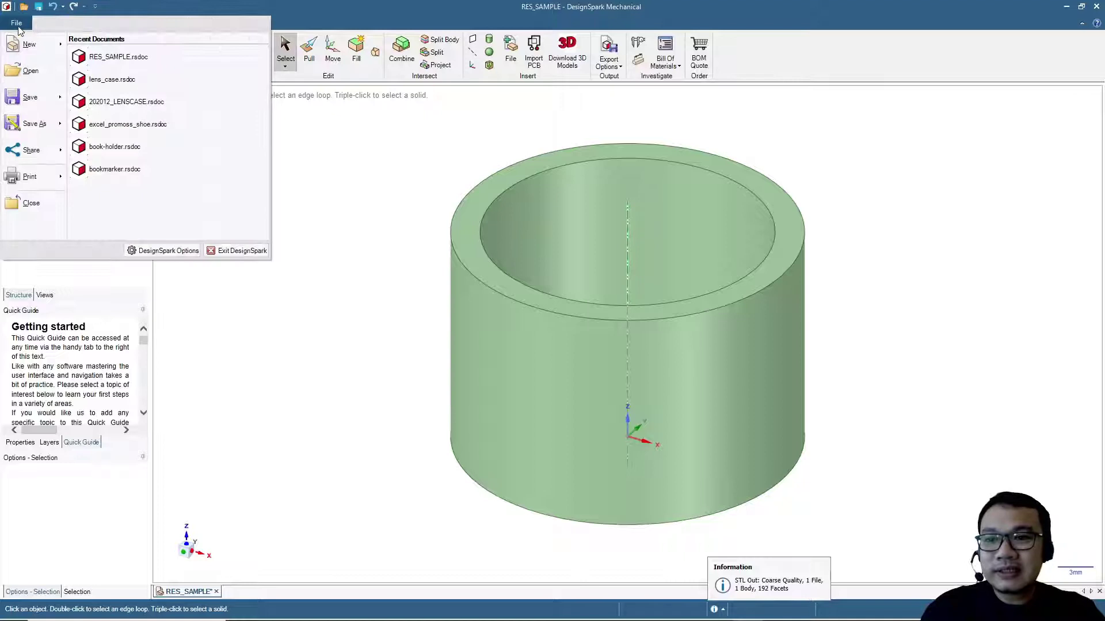
{"action": "left_click", "coordinate": [155, 251]}
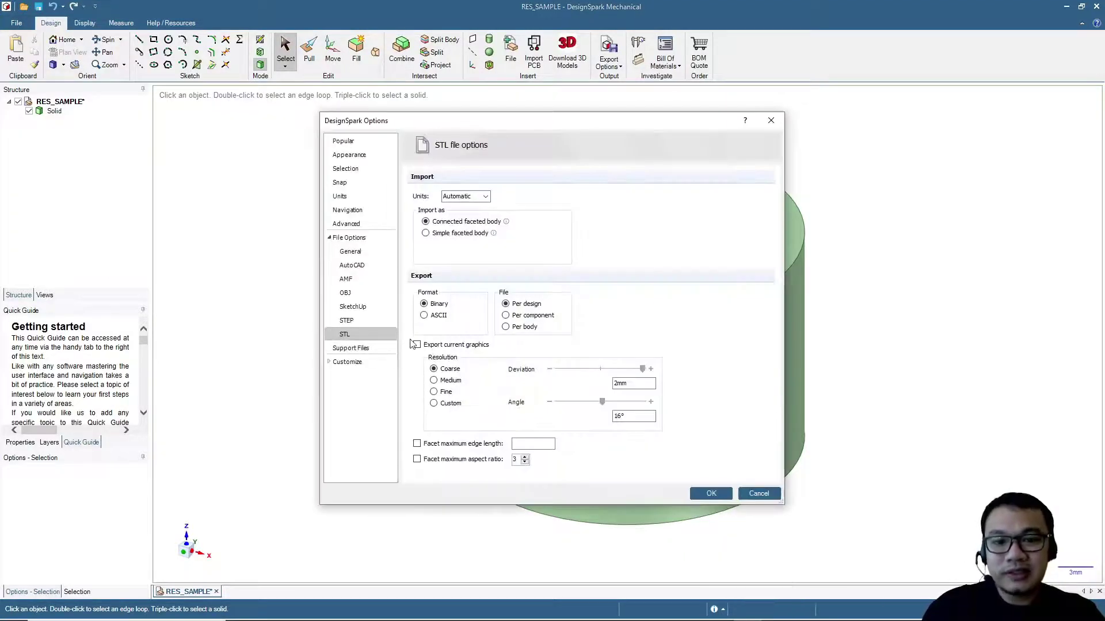
{"action": "left_click", "coordinate": [436, 382]}
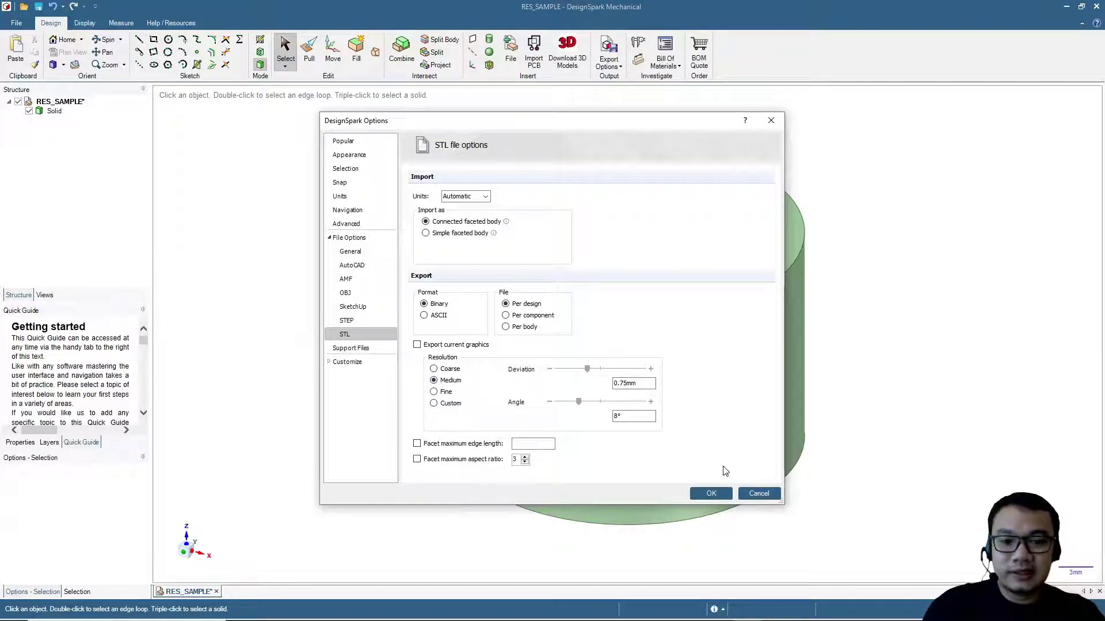
{"action": "left_click", "coordinate": [711, 495]}
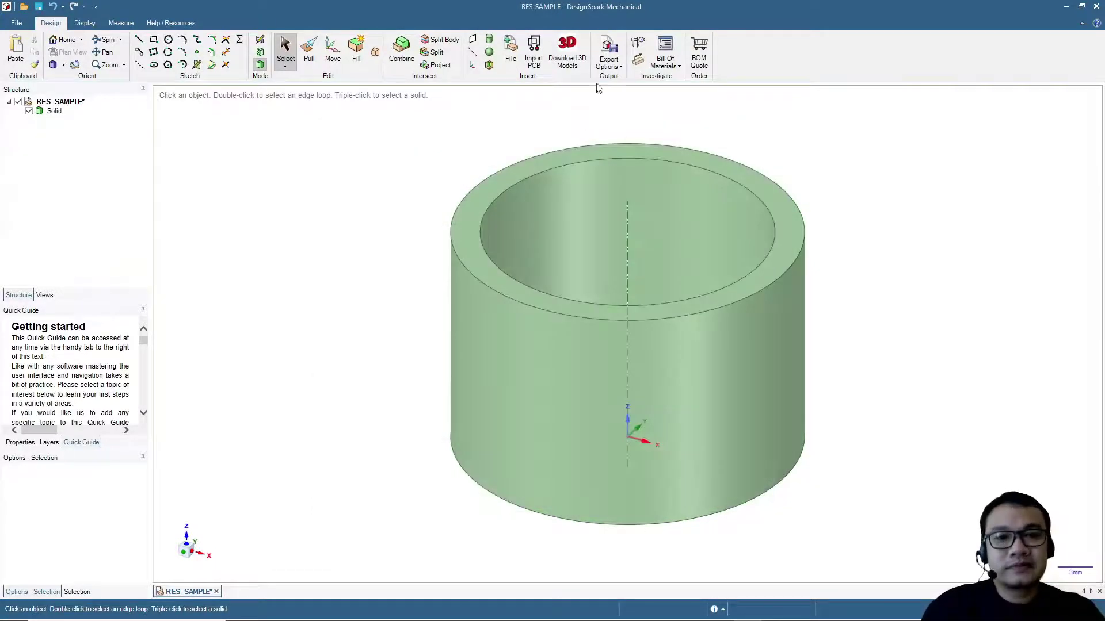
Step: Export the ring as a 3D Print STL named RES_SAMPLE_MEDIUM
{"action": "left_click", "coordinate": [608, 59]}
{"action": "left_click", "coordinate": [682, 233]}
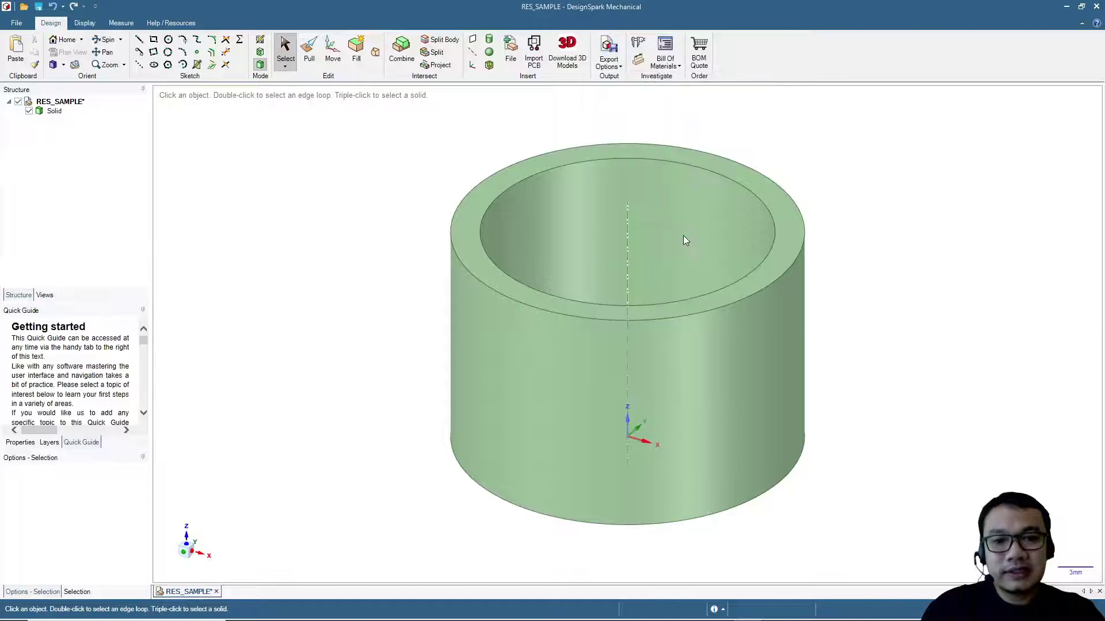
{"action": "left_click", "coordinate": [523, 305]}
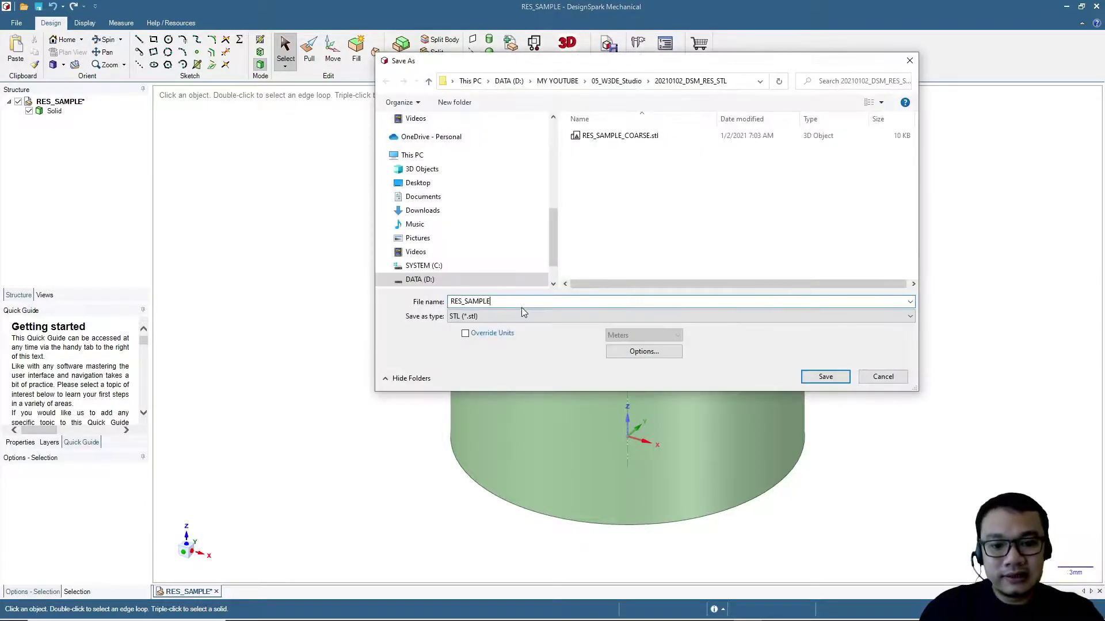
{"action": "type", "text": "_MEDIUM"}
{"action": "key", "text": "Return"}
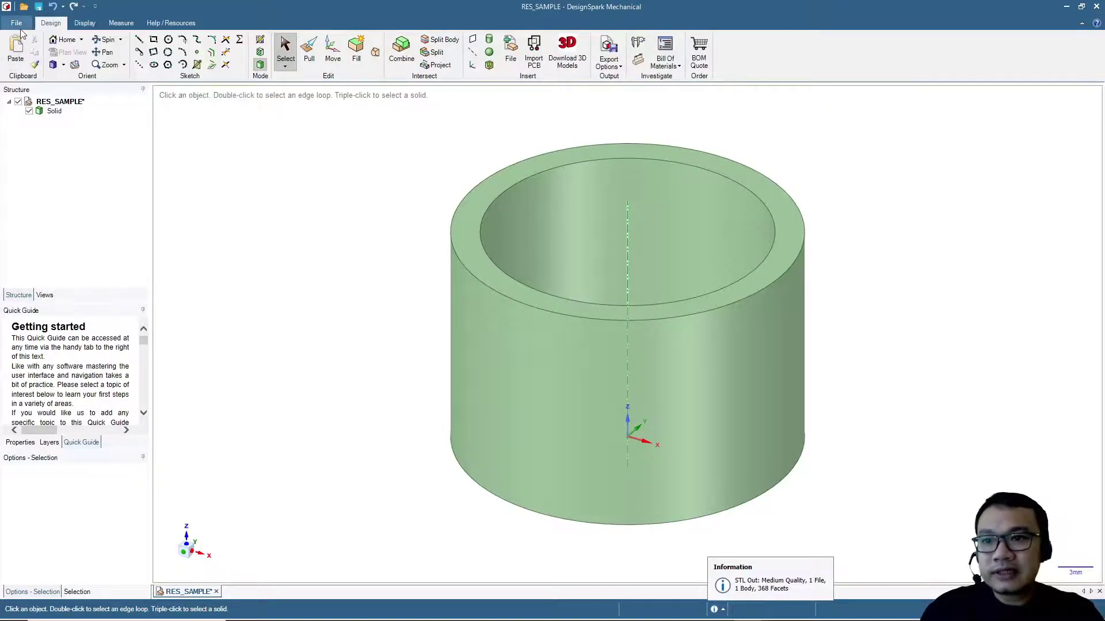
Step: Change the STL export resolution to Fine in DesignSpark Options
{"action": "left_click", "coordinate": [17, 24]}
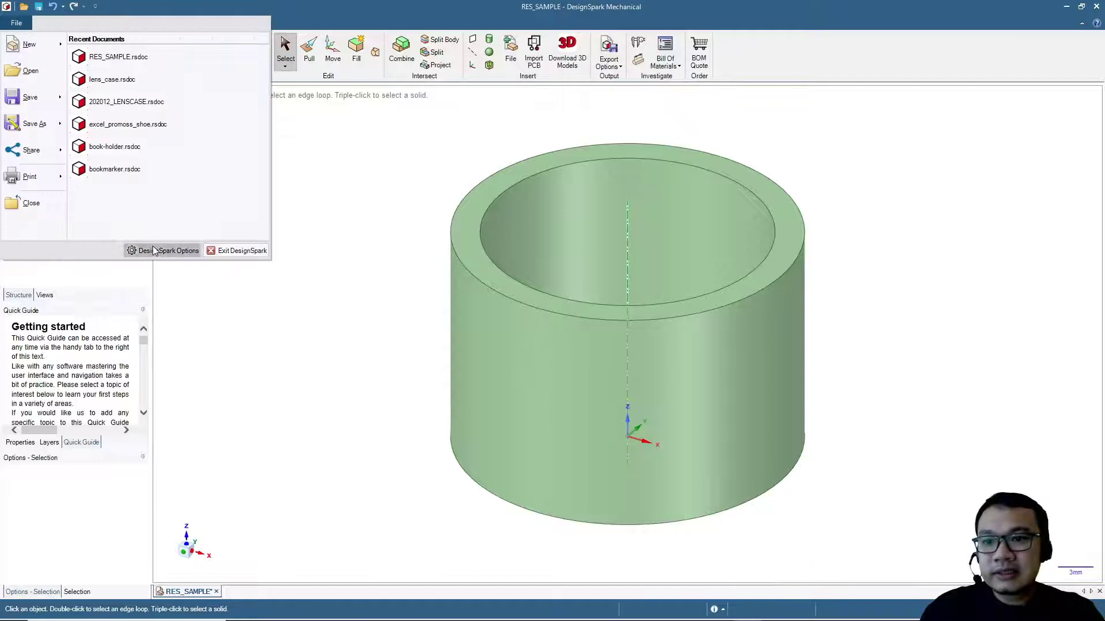
{"action": "left_click", "coordinate": [202, 272]}
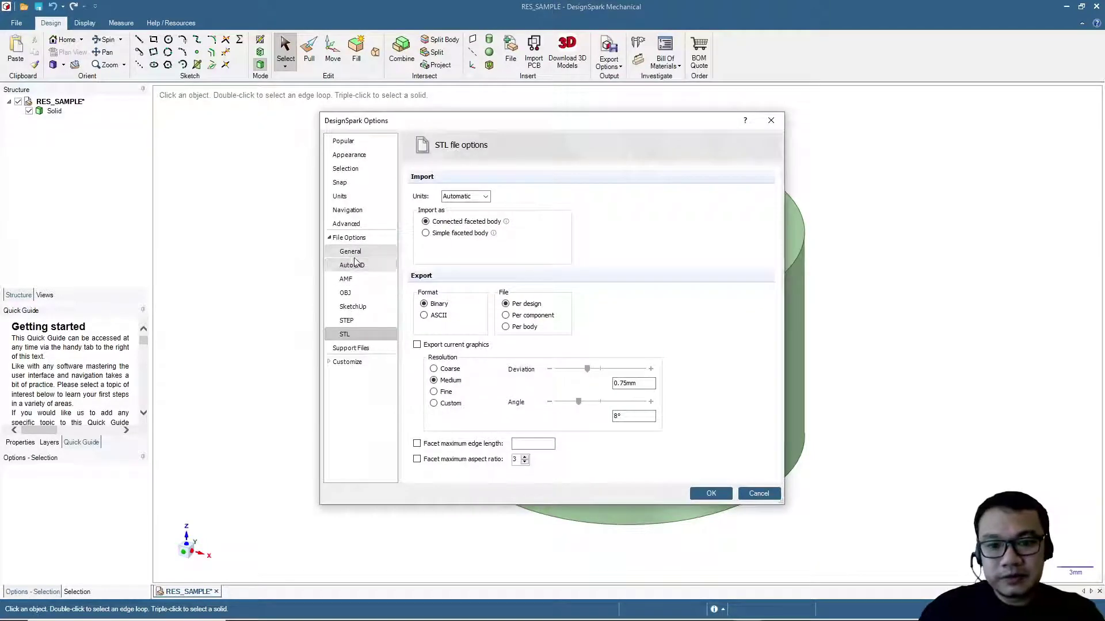
{"action": "left_click", "coordinate": [435, 393]}
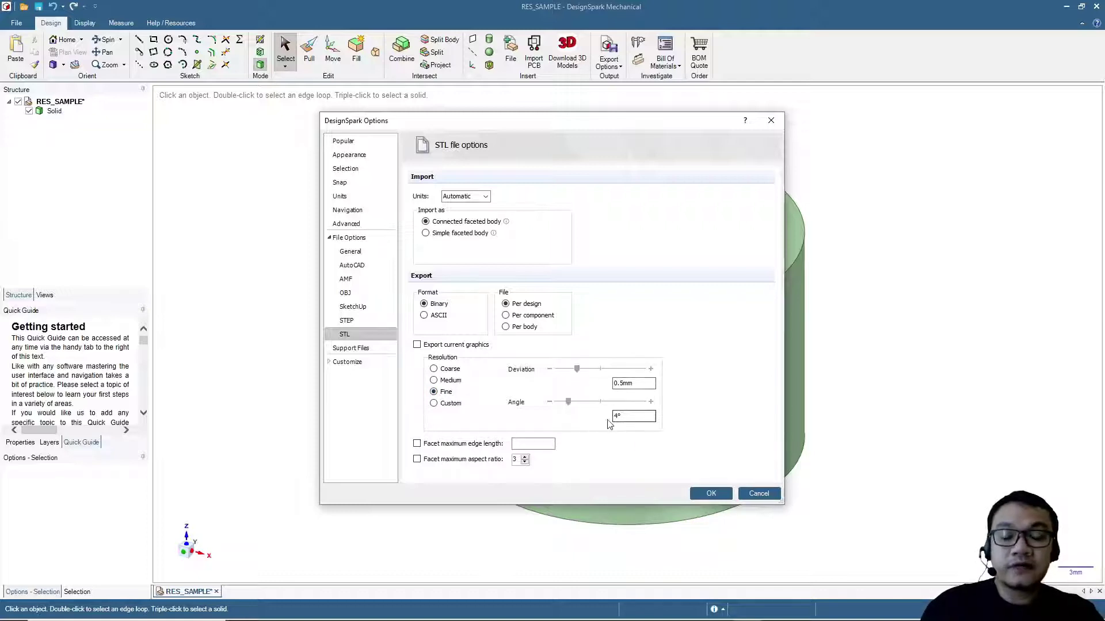
{"action": "left_click", "coordinate": [710, 494]}
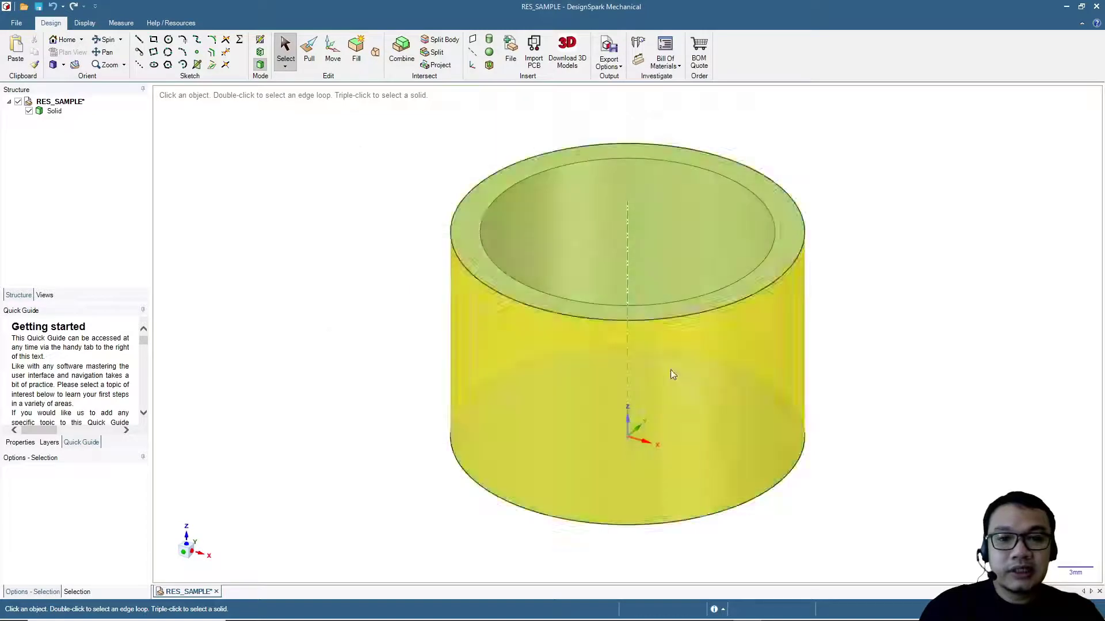
Step: Export the ring as a 3D Print STL named RES_SAMPLE_FINE
{"action": "left_click", "coordinate": [618, 67]}
{"action": "left_click", "coordinate": [684, 224]}
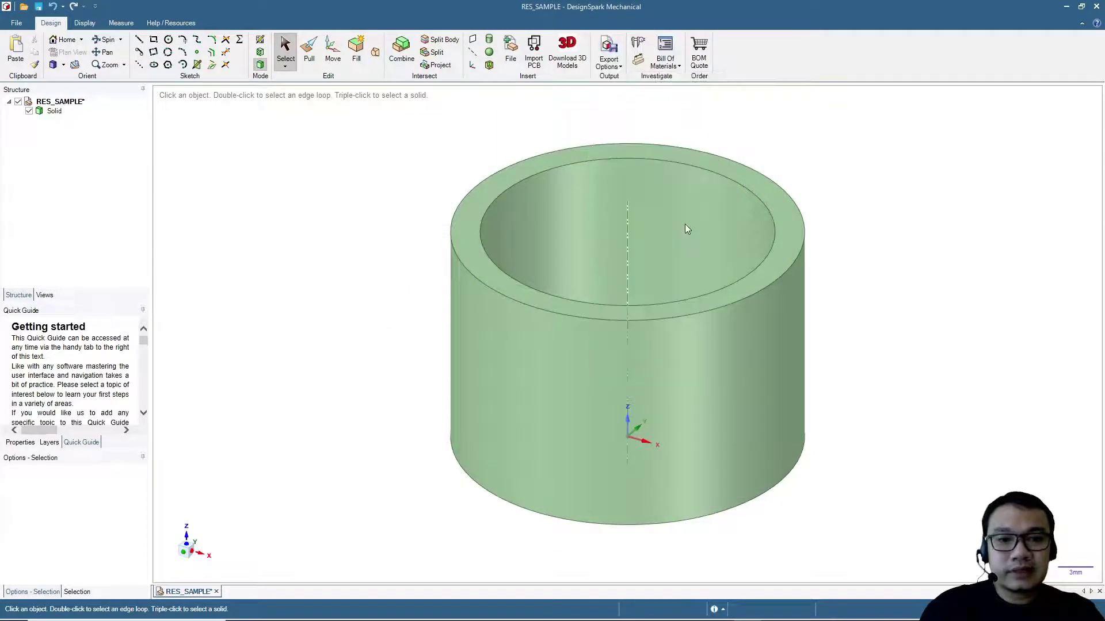
{"action": "left_click", "coordinate": [516, 303]}
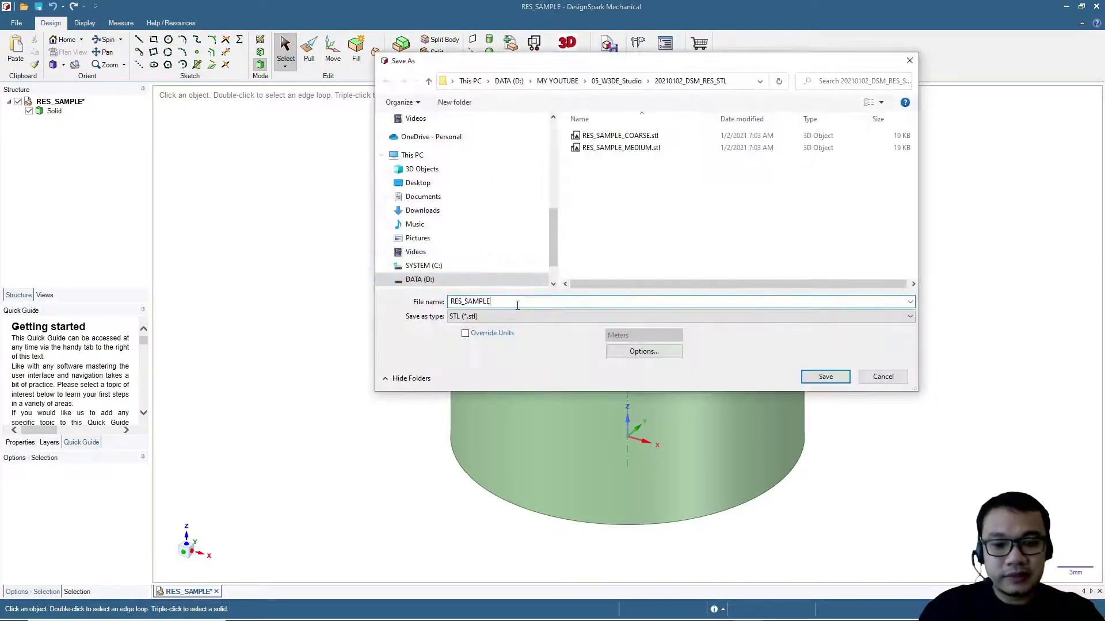
{"action": "type", "text": "_FIN"}
{"action": "key", "text": "Return"}
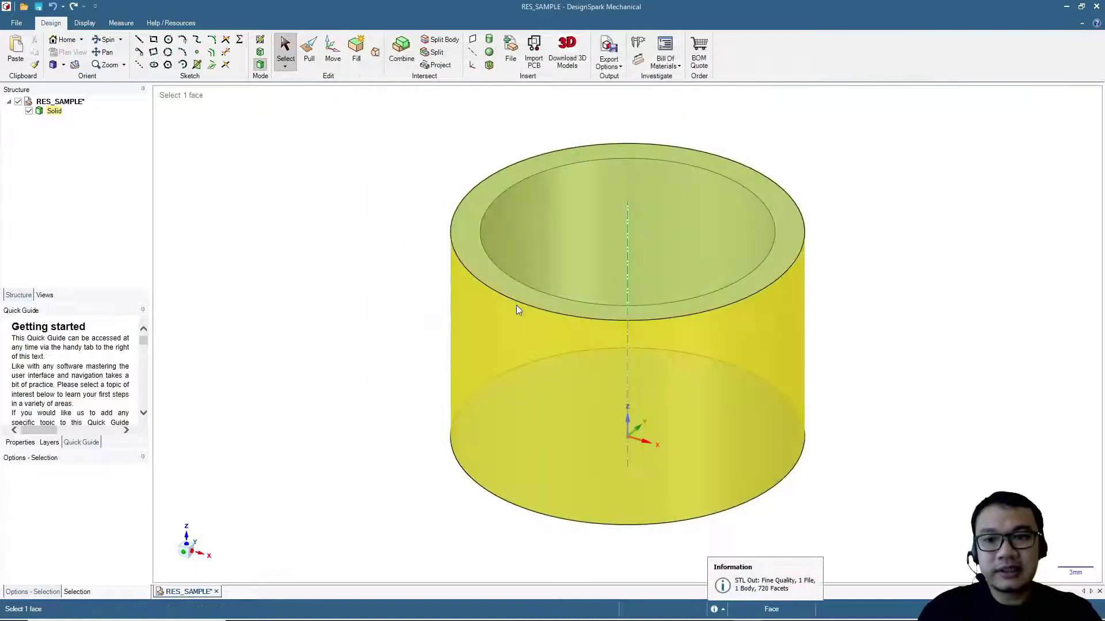
Step: Choose Custom STL resolution with 0.2 mm deviation and a 2° angle, and accept it
{"action": "left_click", "coordinate": [10, 26]}
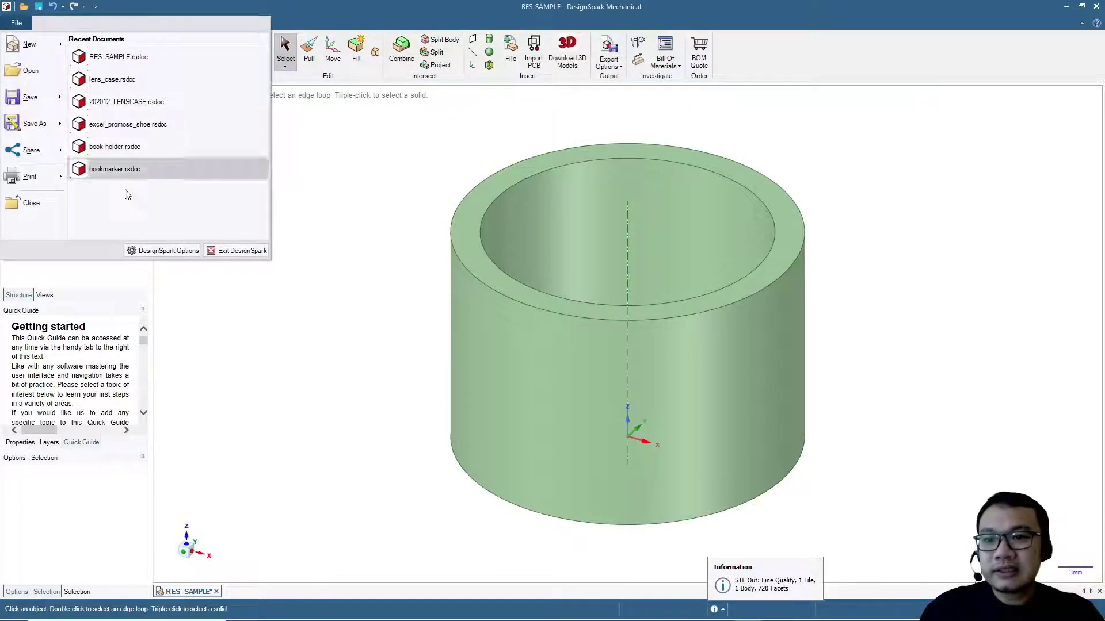
{"action": "left_click", "coordinate": [153, 253]}
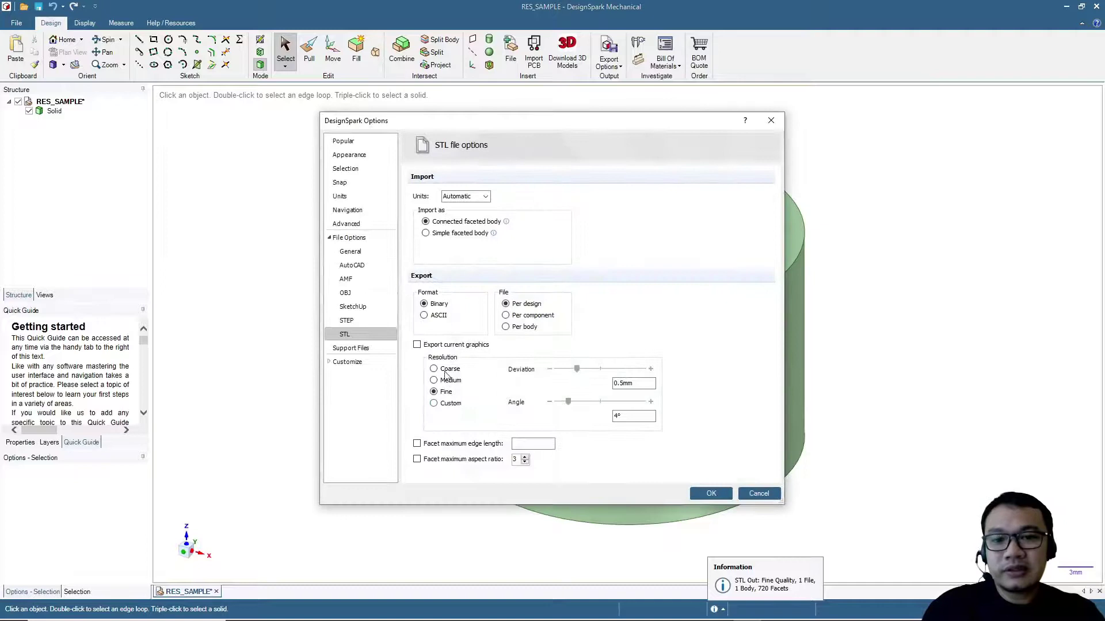
{"action": "left_click", "coordinate": [448, 404]}
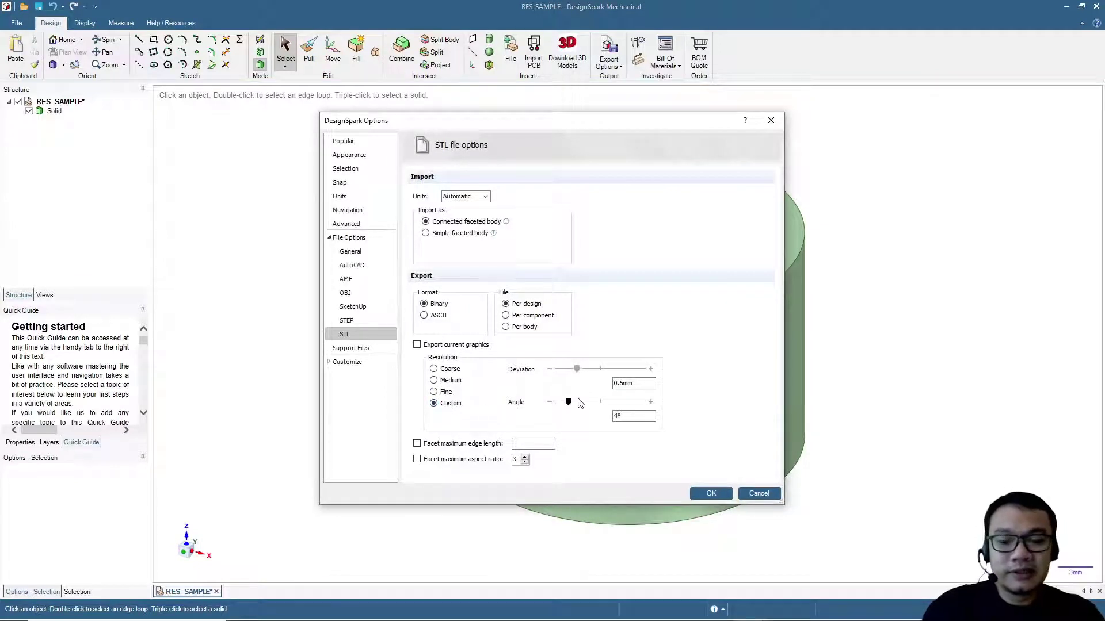
{"action": "left_click", "coordinate": [622, 384]}
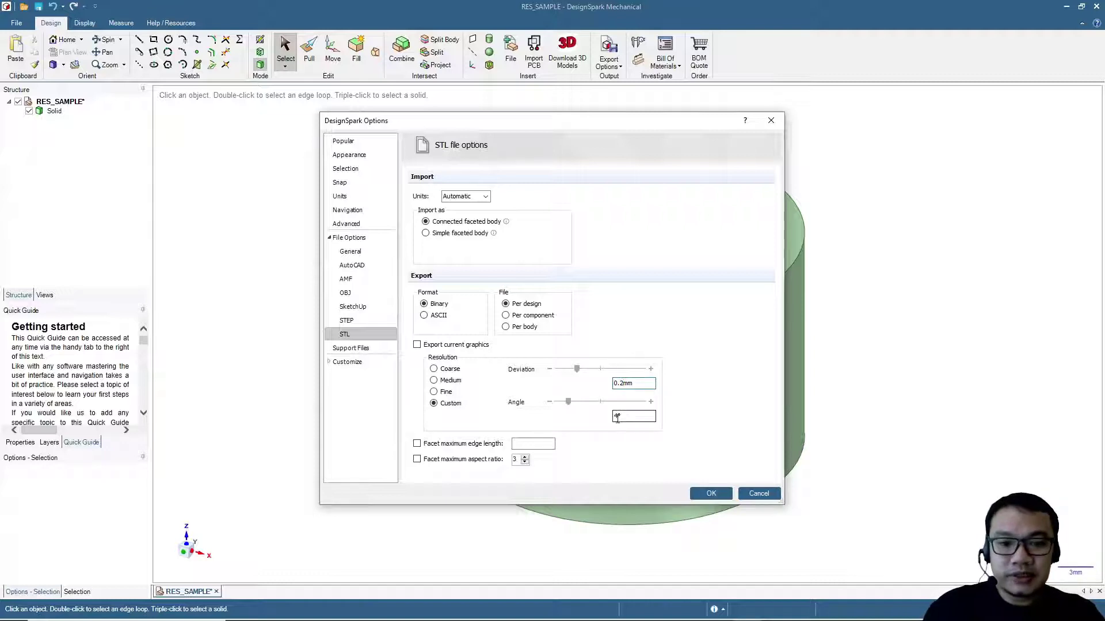
{"action": "left_click", "coordinate": [618, 417]}
{"action": "type", "text": "2"}
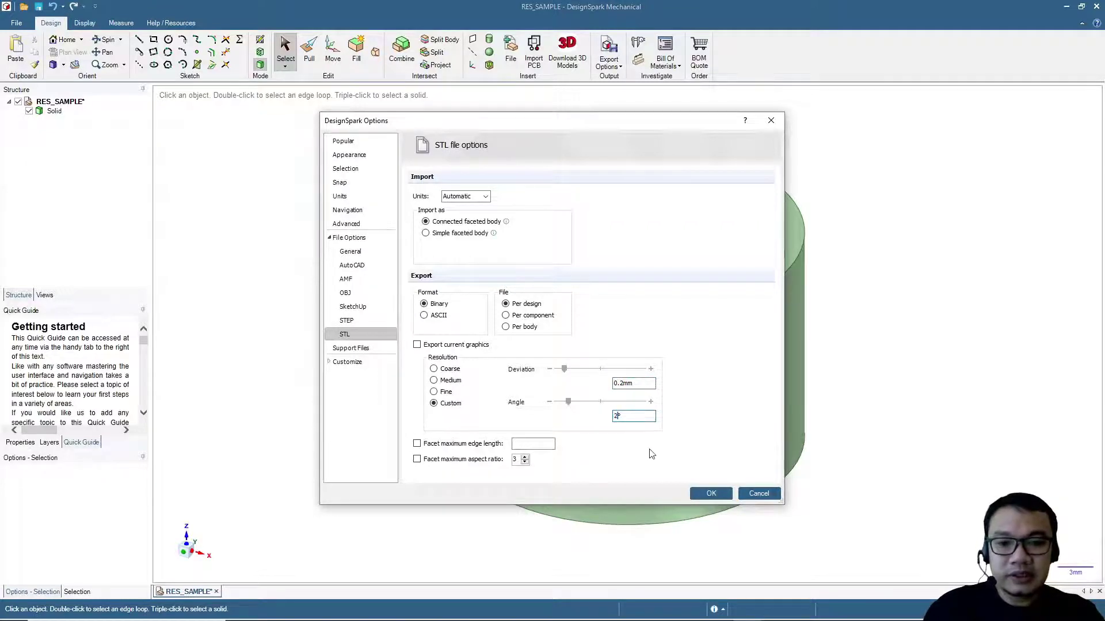
{"action": "left_click", "coordinate": [704, 490]}
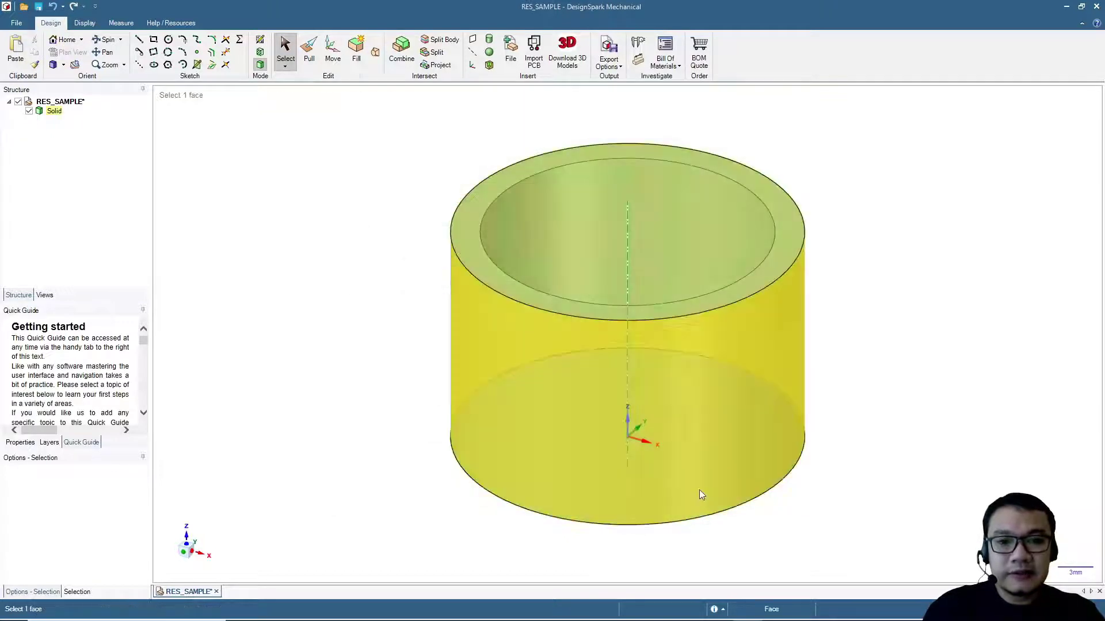
{"action": "left_click", "coordinate": [609, 57]}
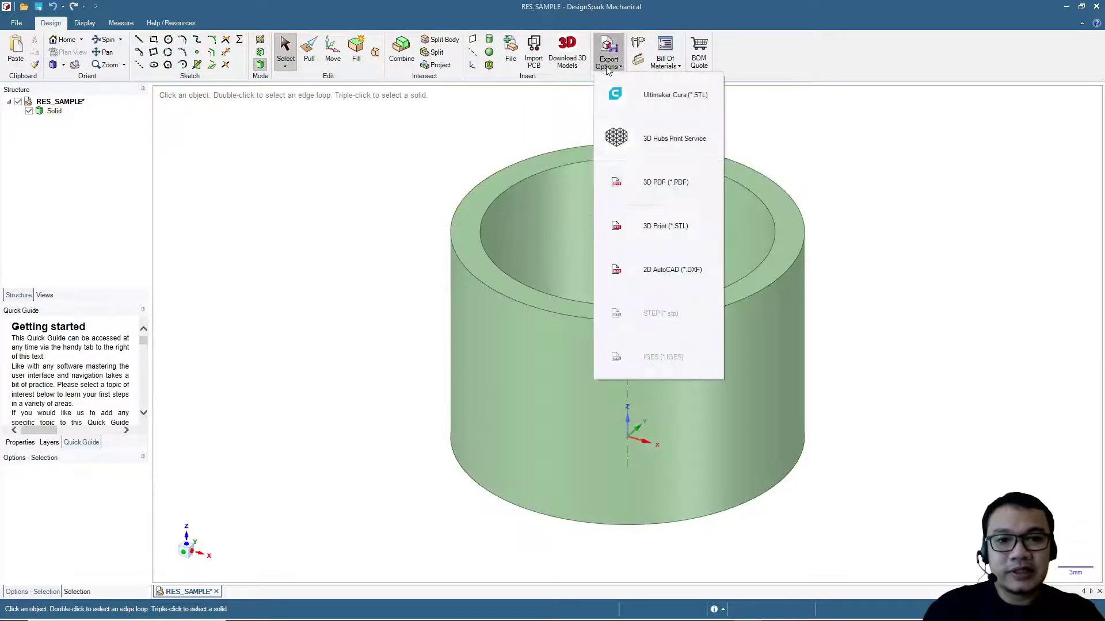
Step: Save the 3D Print STL as RES_SAMPLE_CUSTOM_HIGH.stl, producing 1440 facets
{"action": "left_click", "coordinate": [676, 226]}
{"action": "left_click", "coordinate": [560, 300]}
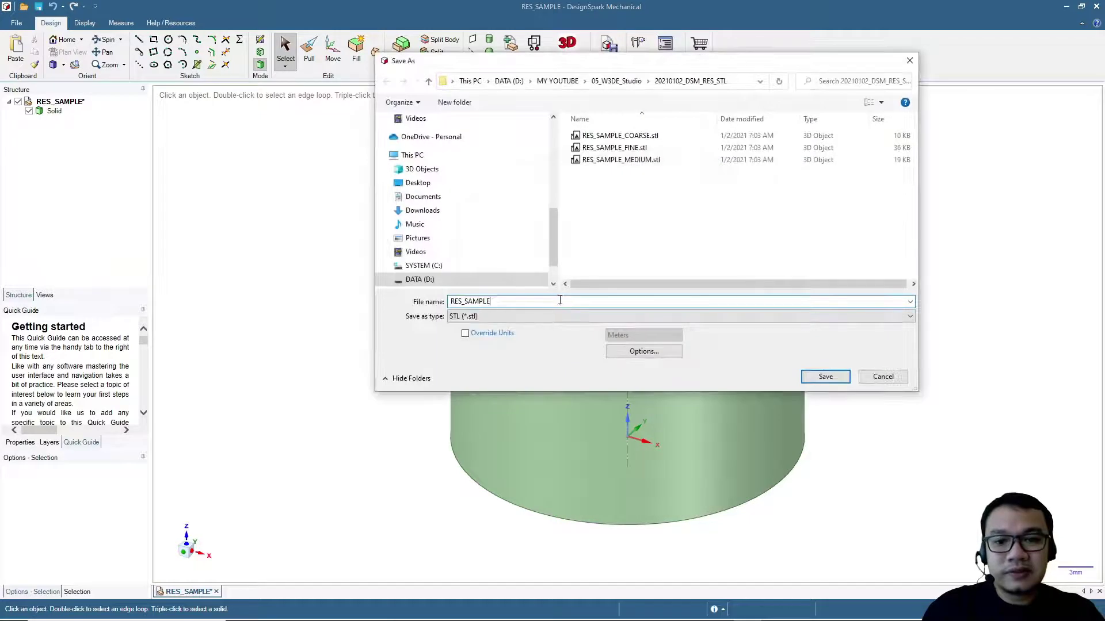
{"action": "type", "text": "_CUS"}
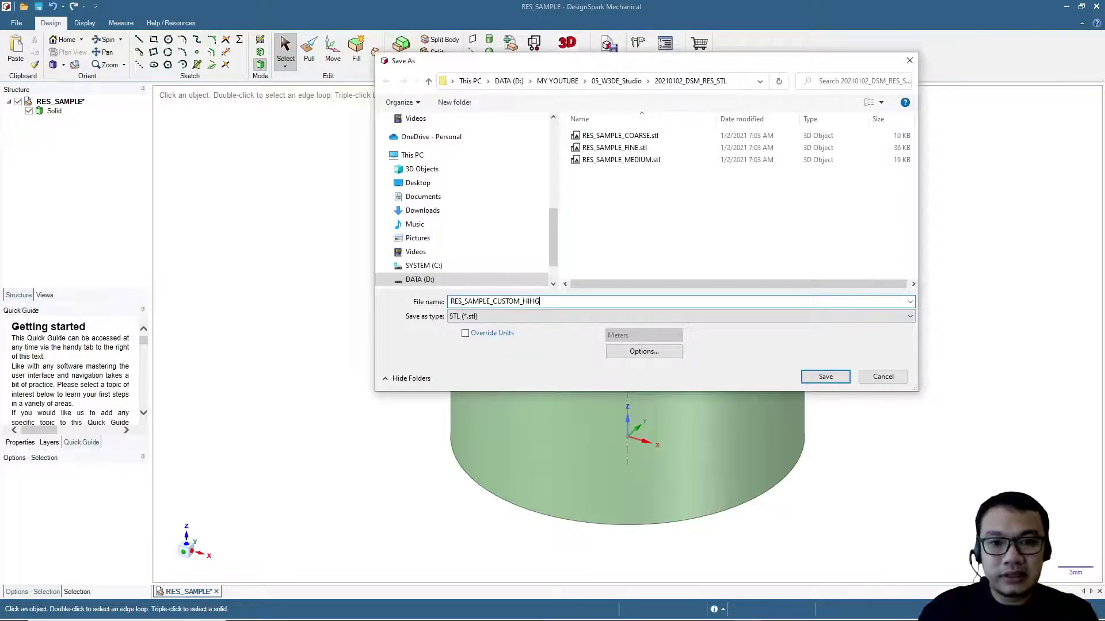
{"action": "type", "text": "TOM_HIHG"}
{"action": "key", "text": "Return"}
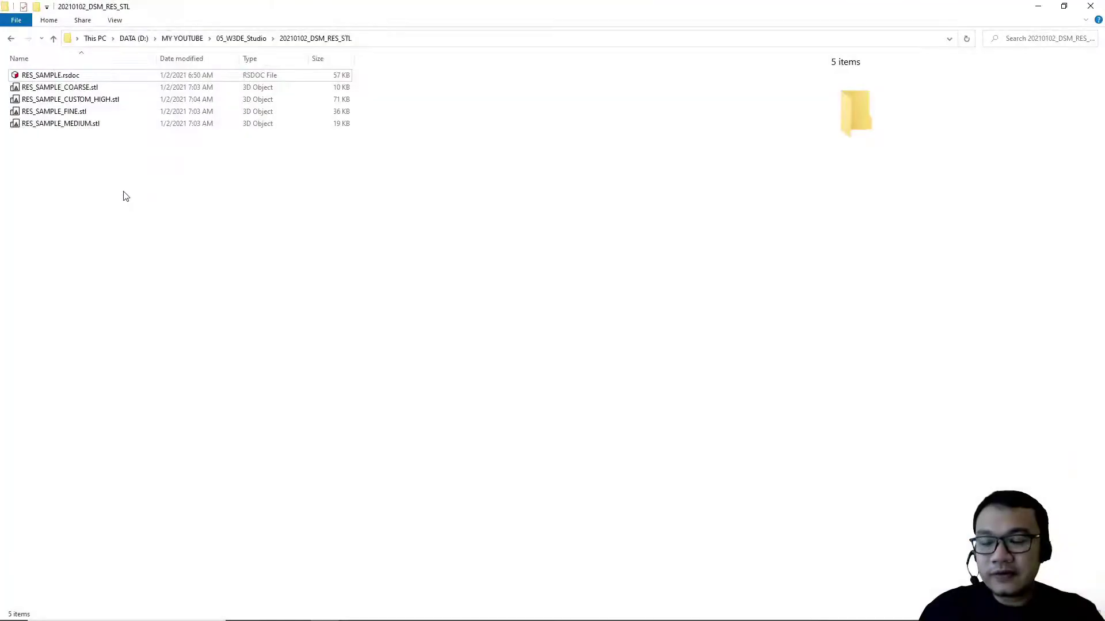
Step: Compare the sizes of the COARSE (10 KB) and CUSTOM_HIGH (71 KB) STL files
{"action": "left_click", "coordinate": [65, 88]}
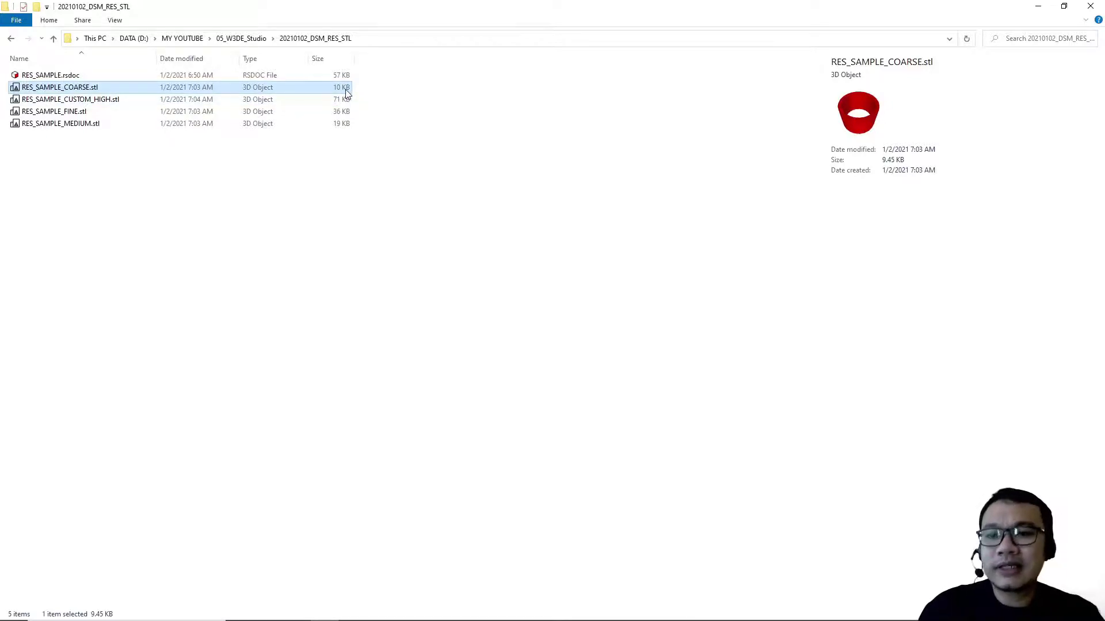
{"action": "left_click", "coordinate": [130, 183]}
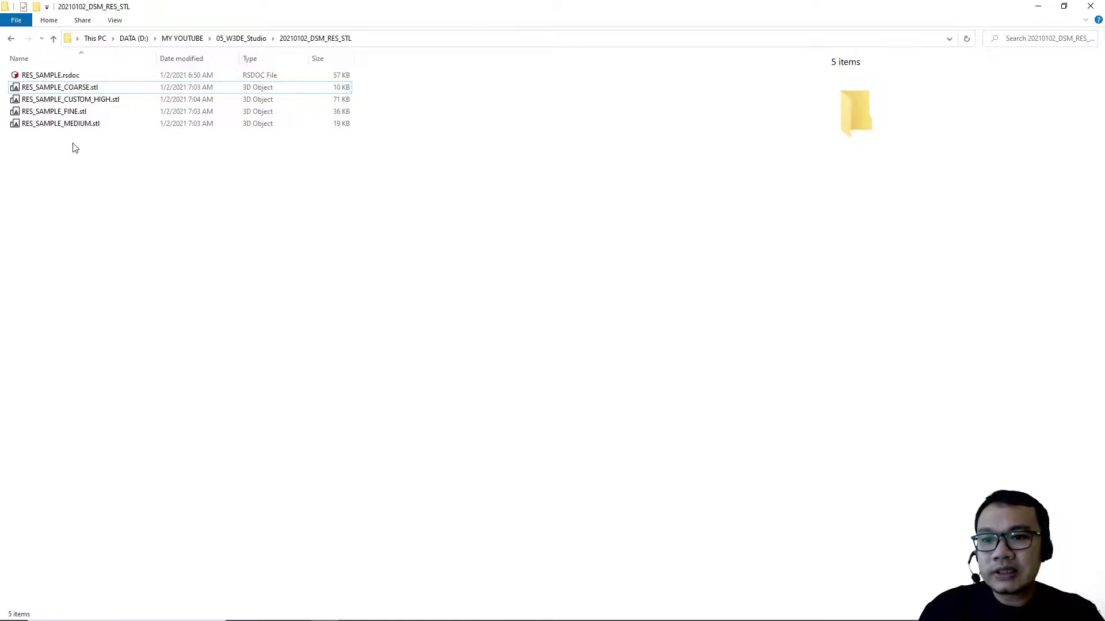
{"action": "left_click", "coordinate": [82, 103]}
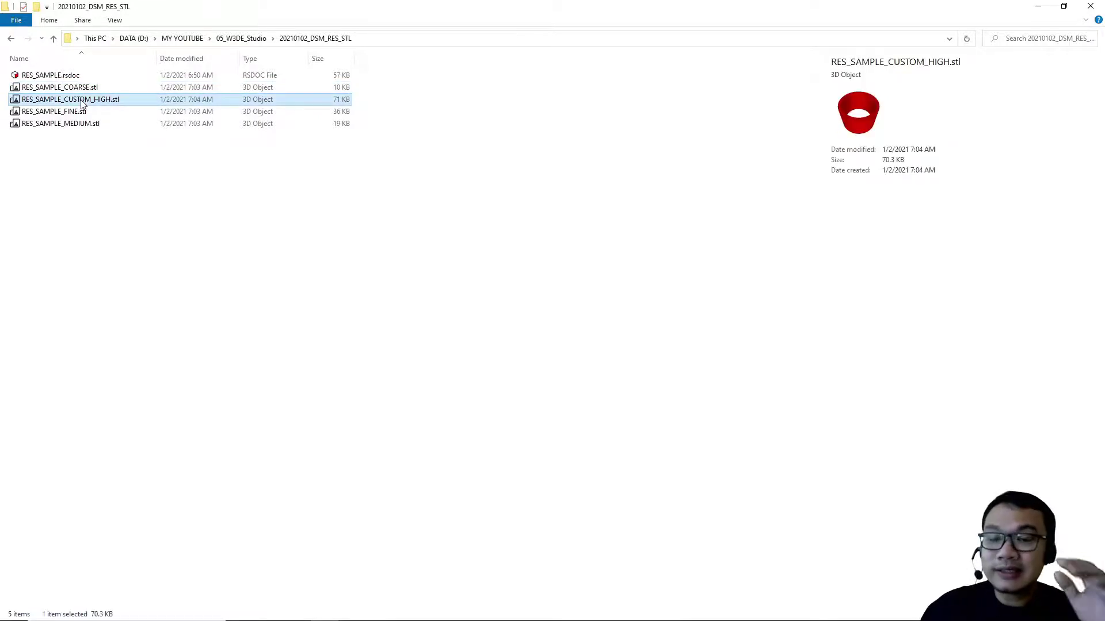
{"action": "left_click", "coordinate": [267, 179]}
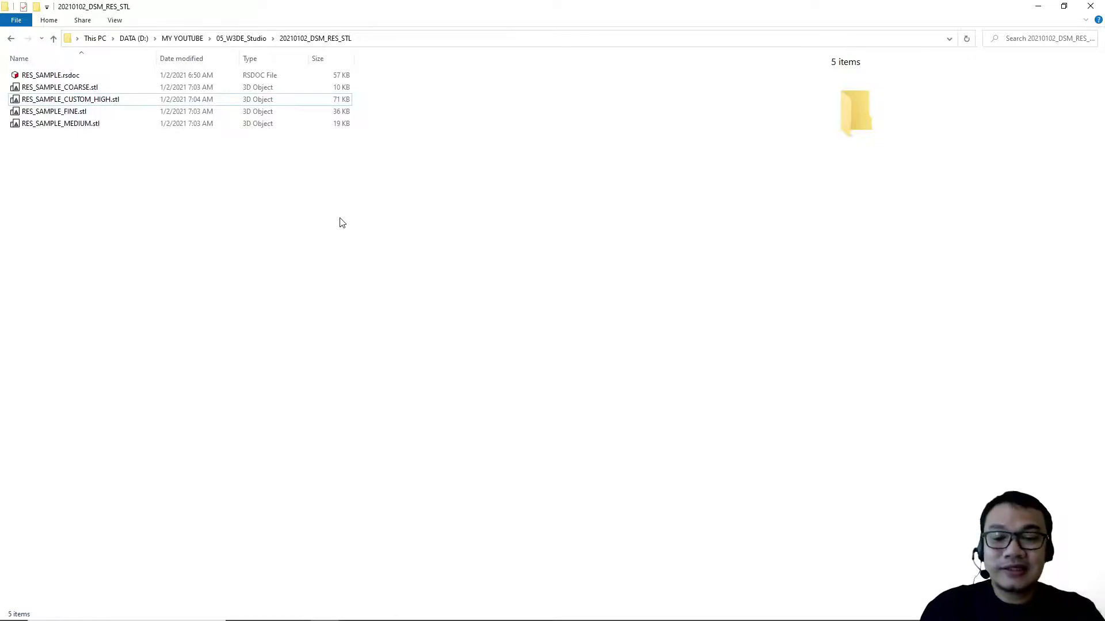
Step: View Cura's empty build plate from the top, zoomed in, then go back to File Explorer
{"action": "left_click", "coordinate": [808, 611]}
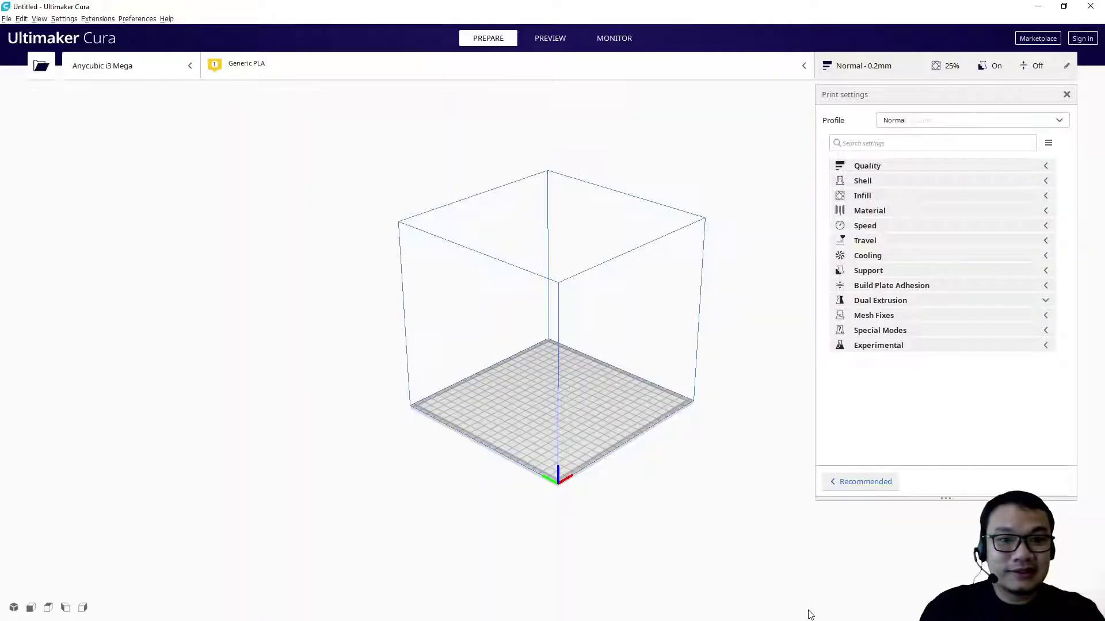
{"action": "scroll", "coordinate": [639, 392], "scroll_direction": "up", "scroll_amount": 6}
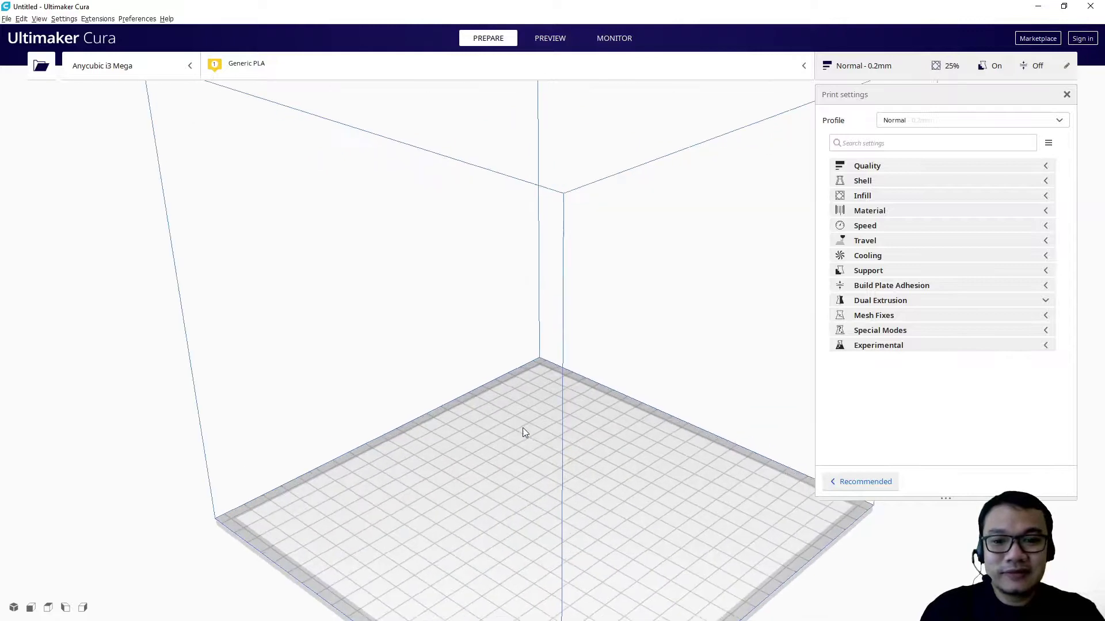
{"action": "scroll", "coordinate": [524, 432], "scroll_direction": "down", "scroll_amount": 6}
{"action": "left_click", "coordinate": [48, 607]}
{"action": "scroll", "coordinate": [623, 401], "scroll_direction": "up", "scroll_amount": 2}
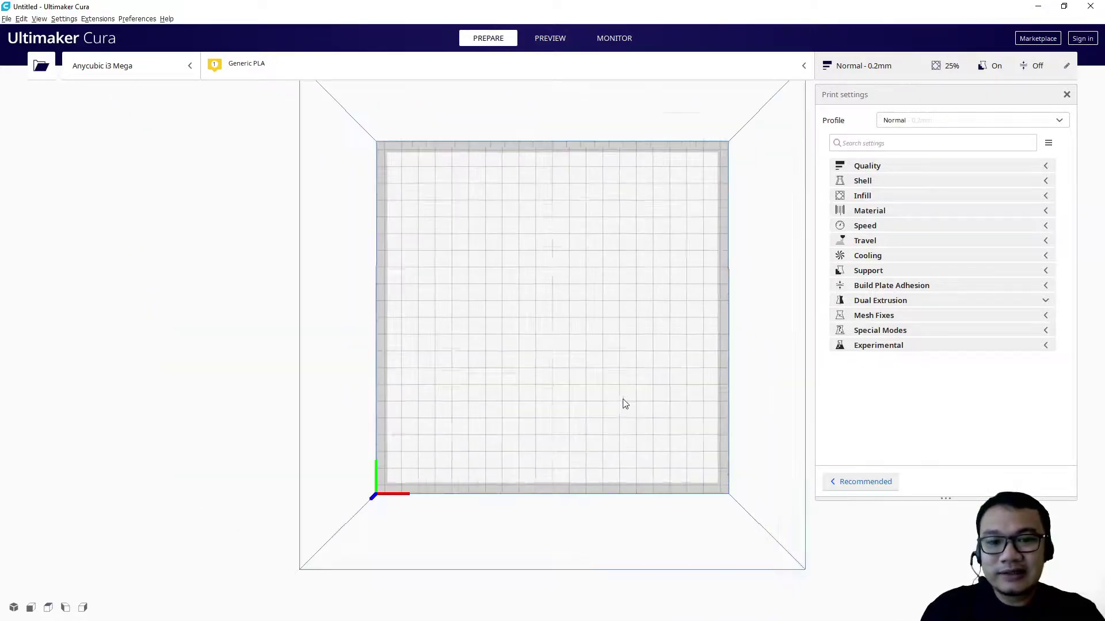
{"action": "scroll", "coordinate": [624, 403], "scroll_direction": "up", "scroll_amount": 2}
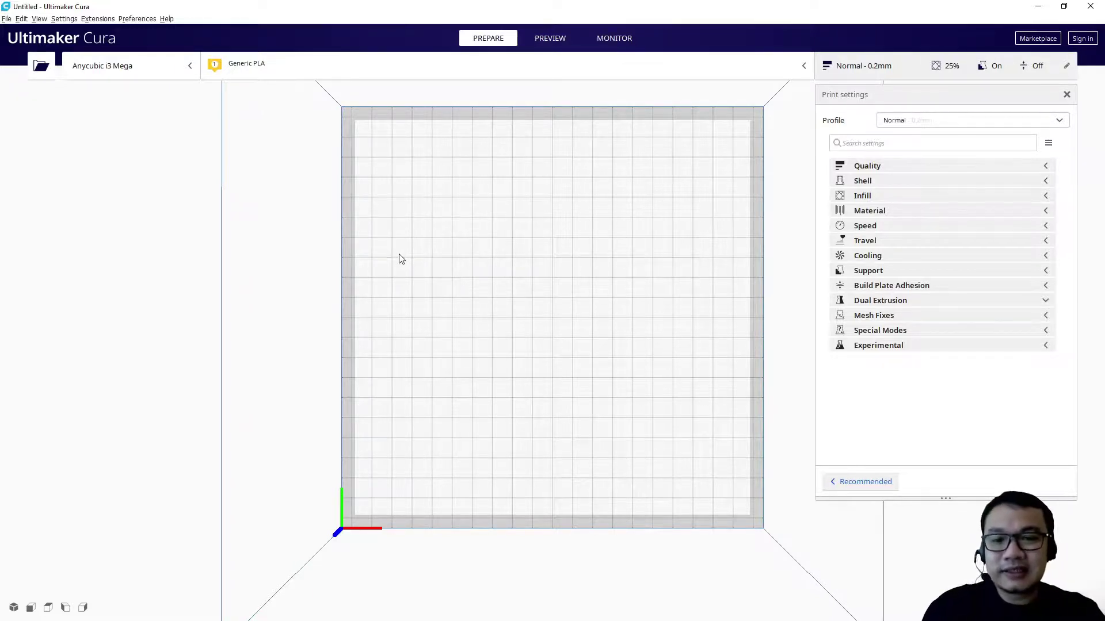
{"action": "key", "text": "alt+Tab"}
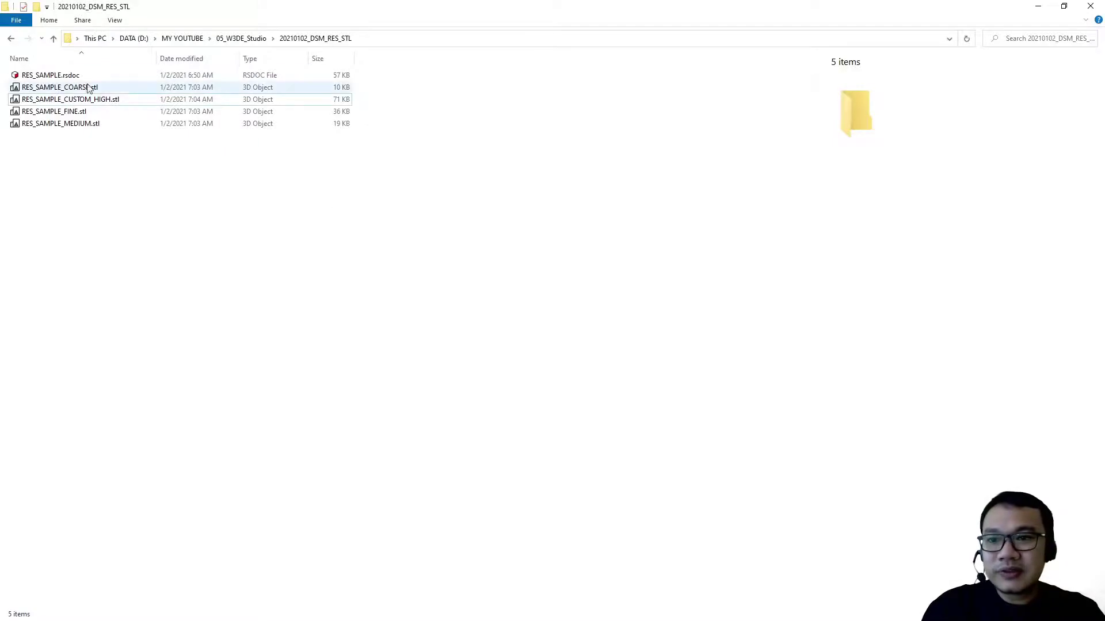
Step: Drag the four RES_SAMPLE STL files onto Cura's build plate, side by side
{"action": "left_click", "coordinate": [54, 90]}
{"action": "left_click_drag", "start_coordinate": [54, 94], "coordinate": [659, 345]}
{"action": "right_click_drag", "start_coordinate": [659, 346], "coordinate": [543, 439]}
{"action": "left_click", "coordinate": [531, 235]}
{"action": "scroll", "coordinate": [531, 234], "scroll_direction": "up", "scroll_amount": 5}
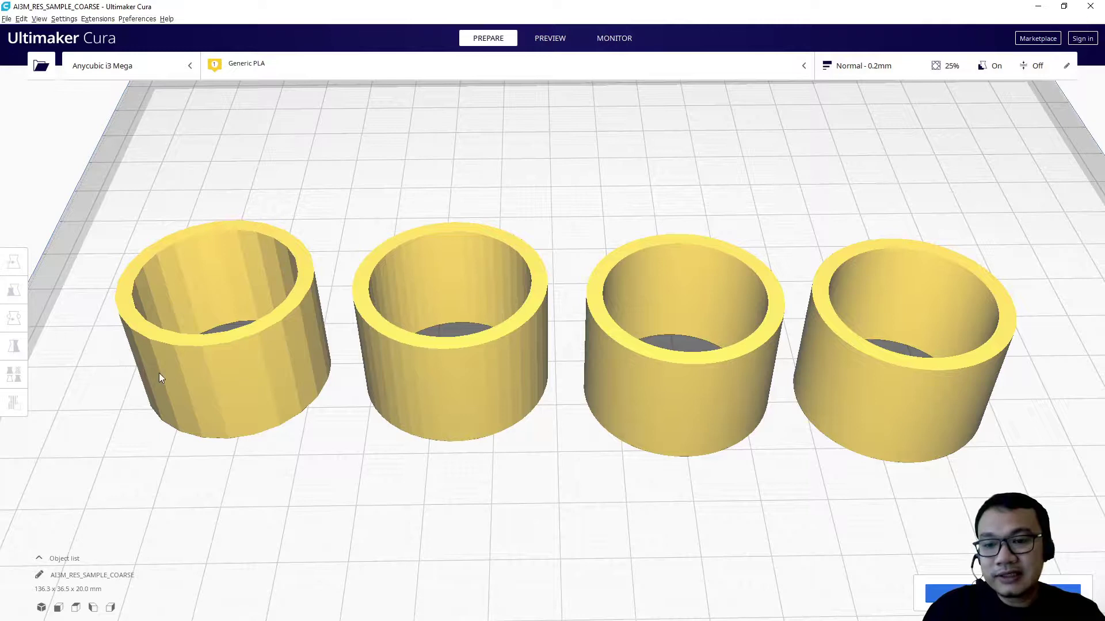
{"action": "scroll", "coordinate": [159, 373], "scroll_direction": "up", "scroll_amount": 4}
{"action": "middle_click_drag", "start_coordinate": [158, 373], "coordinate": [267, 353]}
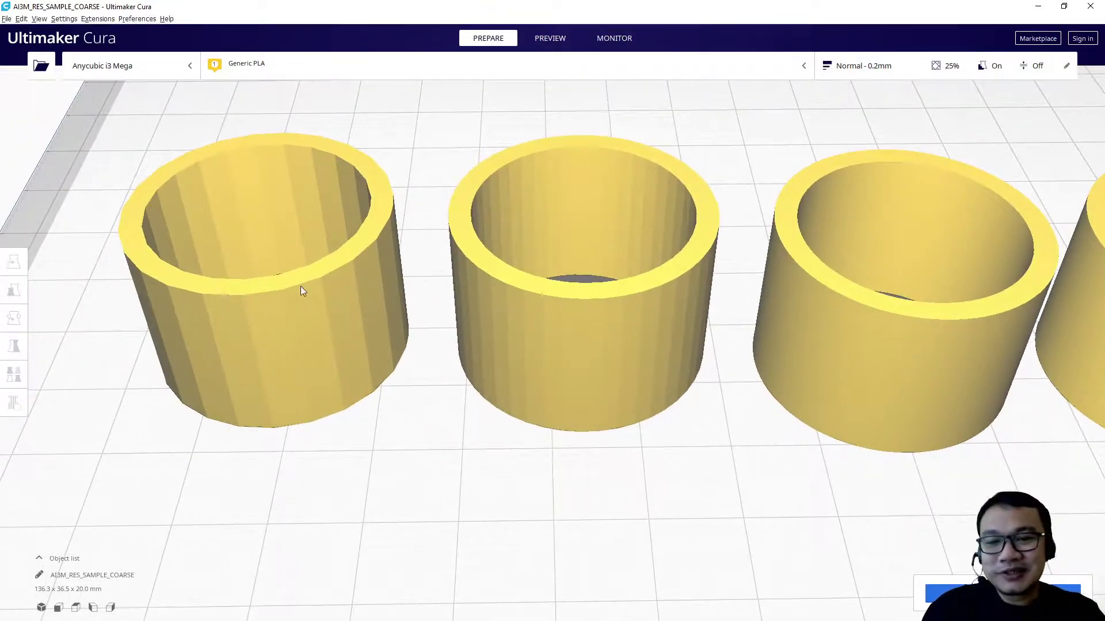
{"action": "middle_click_drag", "start_coordinate": [278, 256], "coordinate": [253, 288]}
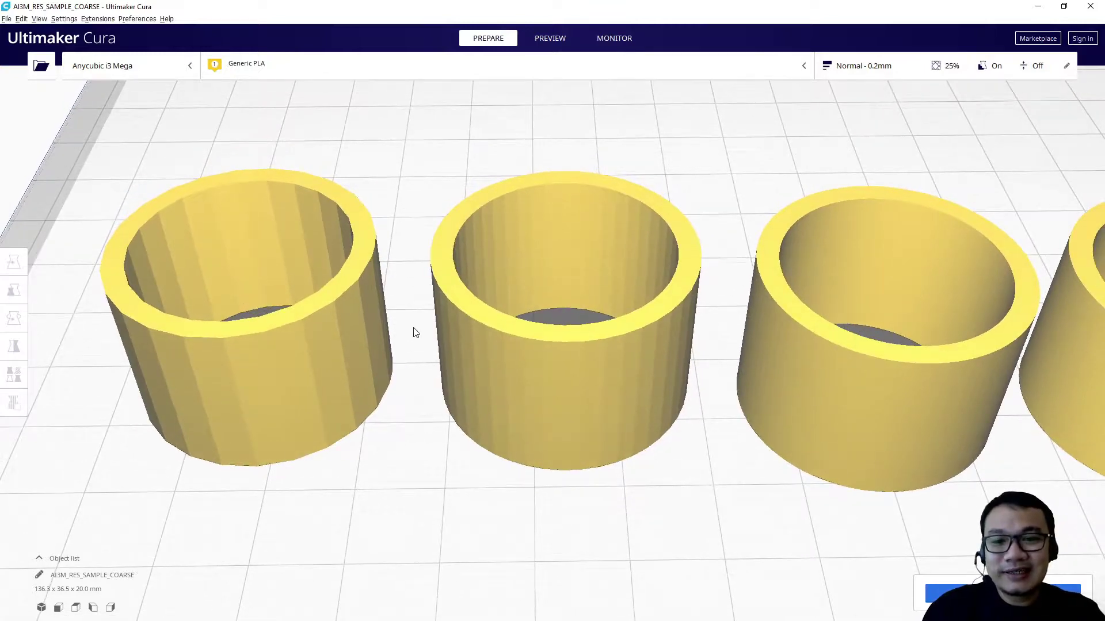
{"action": "middle_click_drag", "start_coordinate": [412, 328], "coordinate": [291, 315]}
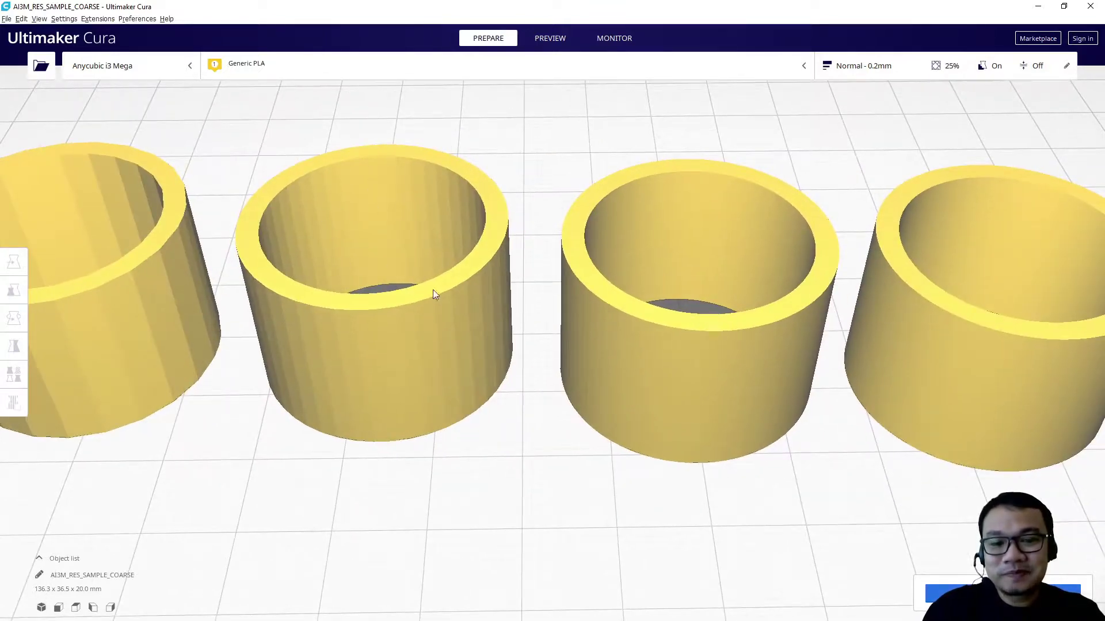
{"action": "middle_click_drag", "start_coordinate": [433, 289], "coordinate": [460, 279]}
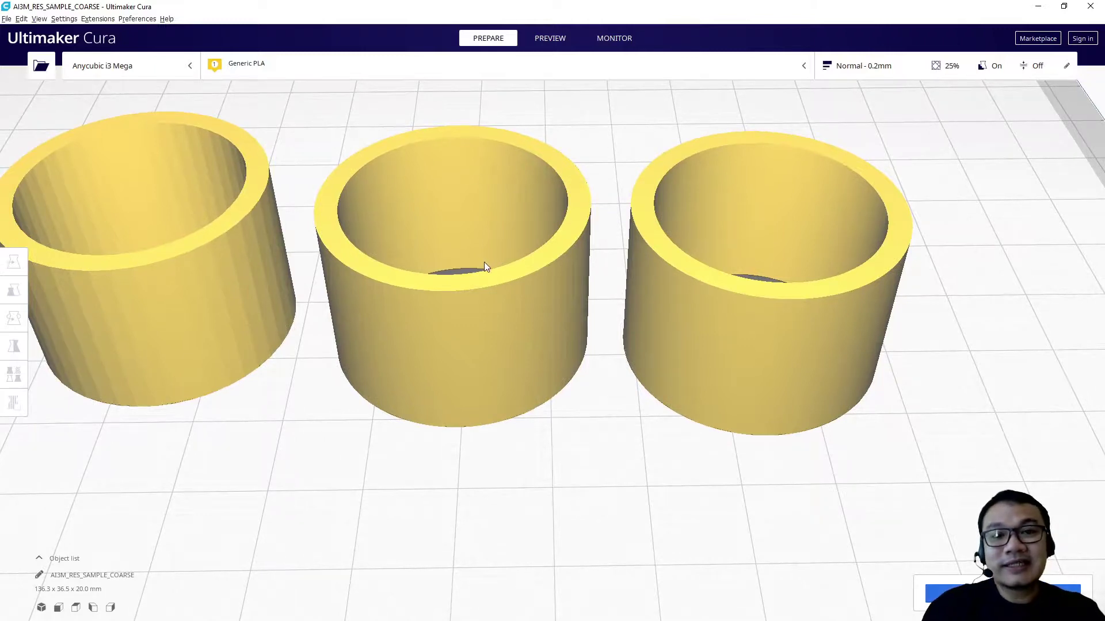
{"action": "middle_click_drag", "start_coordinate": [499, 286], "coordinate": [408, 297]}
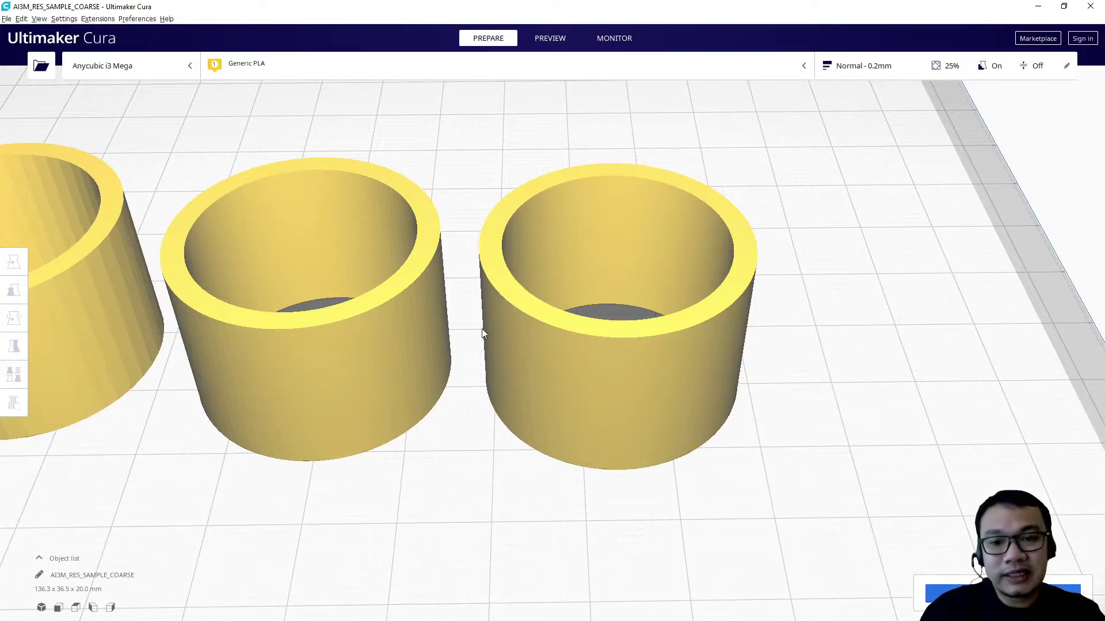
{"action": "middle_click_drag", "start_coordinate": [412, 353], "coordinate": [644, 354]}
{"action": "scroll", "coordinate": [482, 341], "scroll_direction": "down", "scroll_amount": 3}
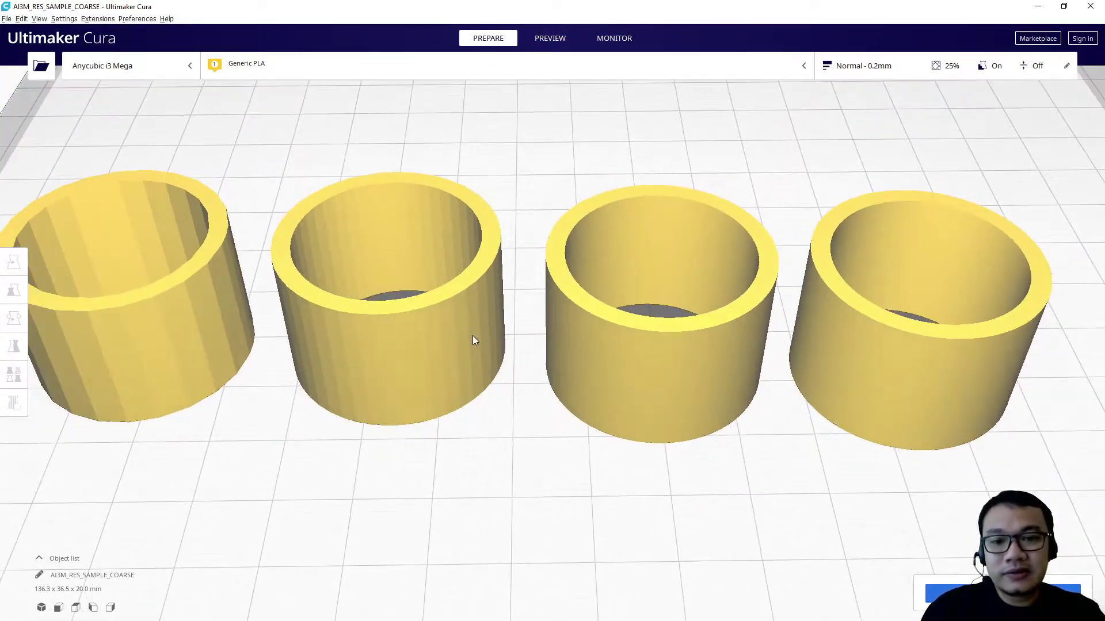